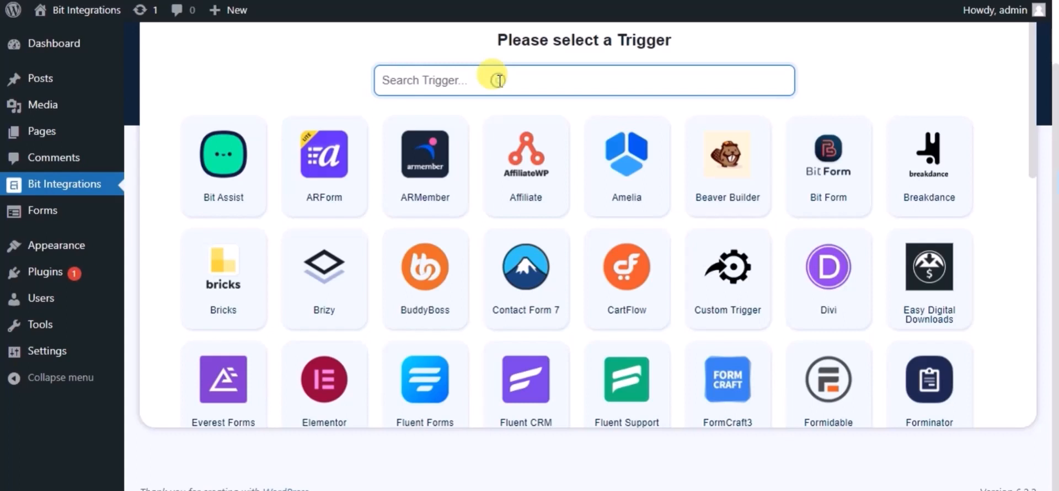
- Pick Happy Forms as the trigger and select its Sample Form
text(ha)
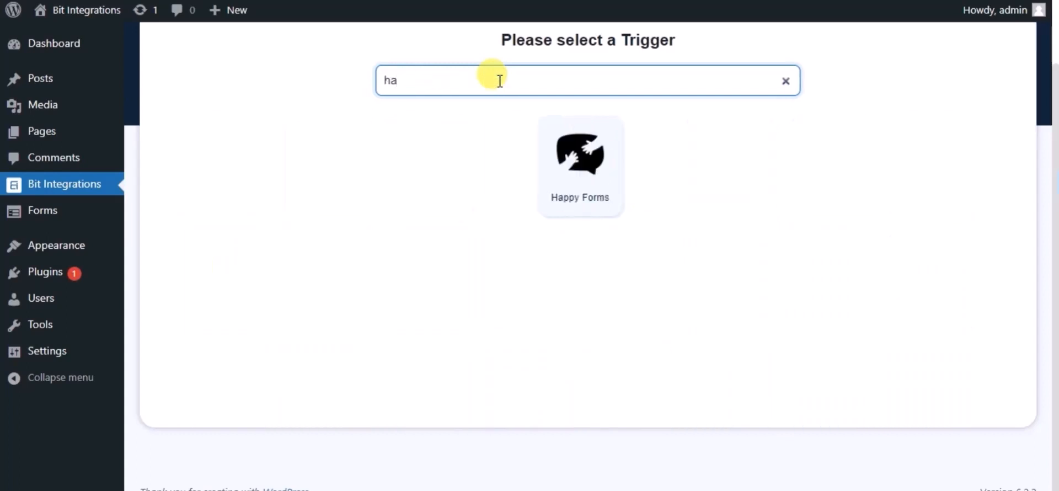
click(576, 148)
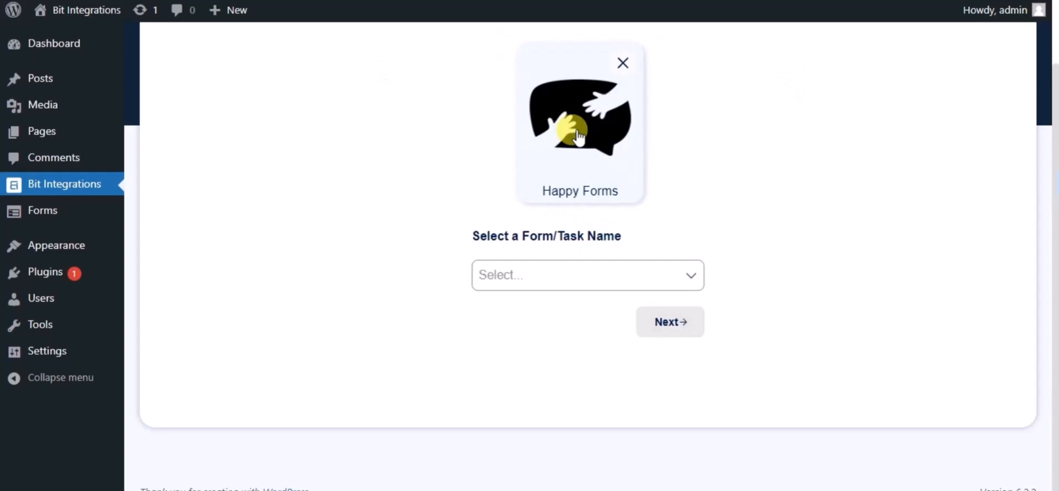
click(498, 280)
click(515, 309)
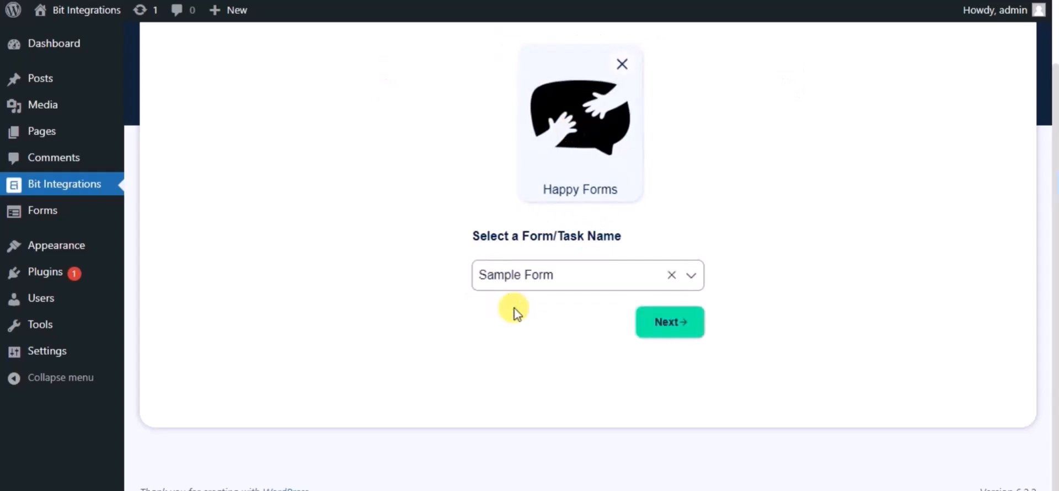
- Choose Google Contacts as the action and highlight the note about getting client ID and secret
click(652, 324)
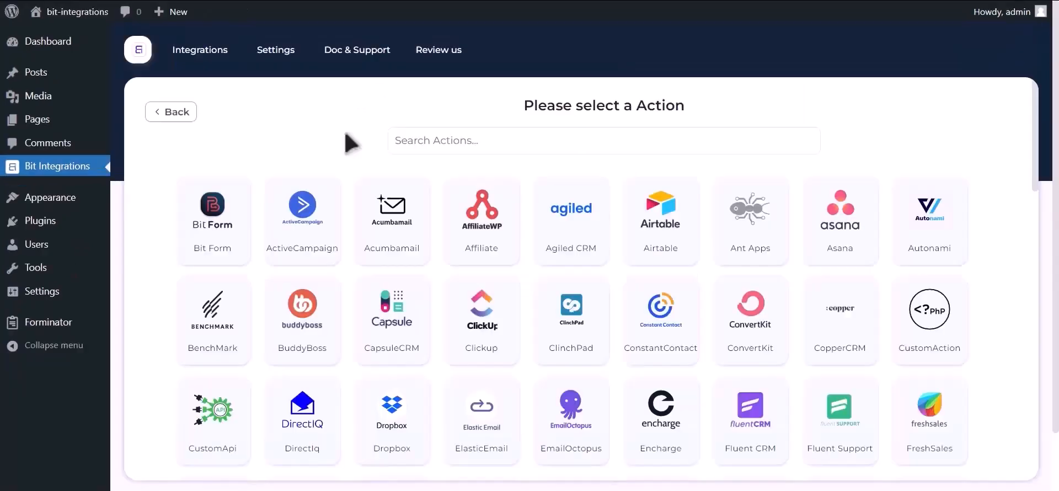
click(513, 138)
text(google contacts)
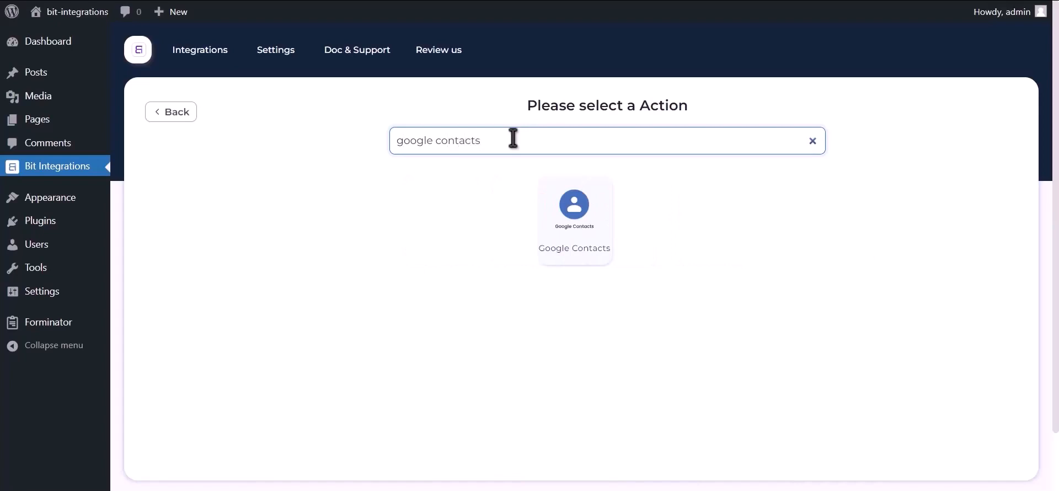
click(565, 234)
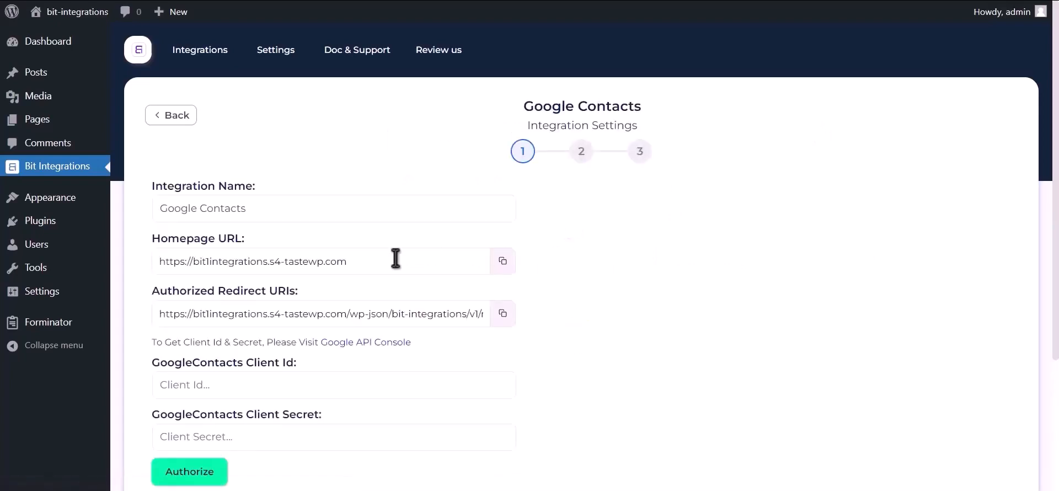
drag(152, 342, 323, 342)
- From the Google API Console, create a project named 'Bit Integrations' with no organization
click(375, 343)
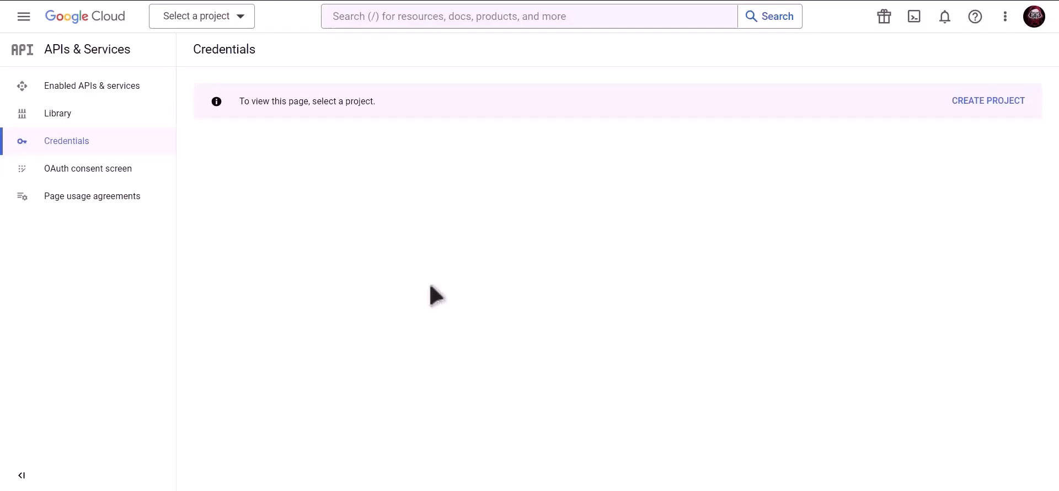
click(991, 105)
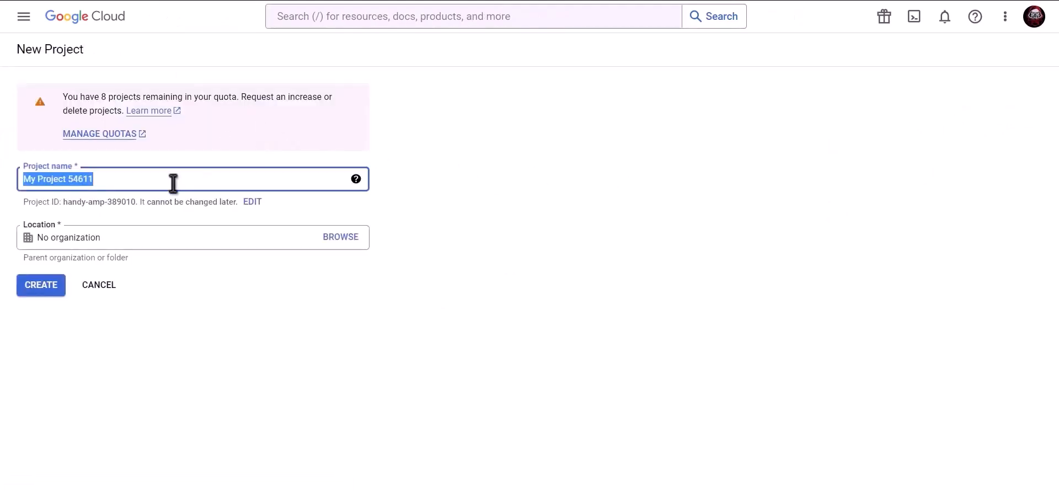
text(Bit Integrations)
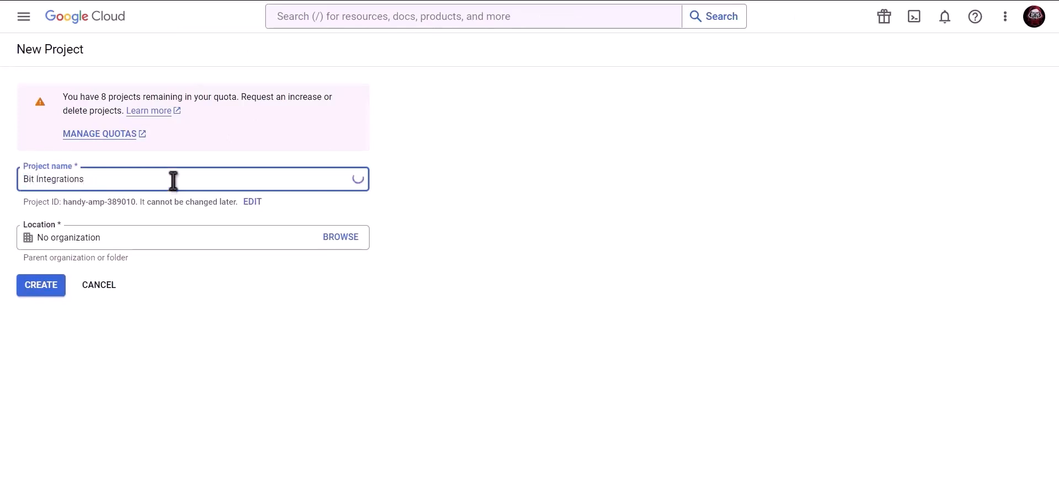
click(42, 285)
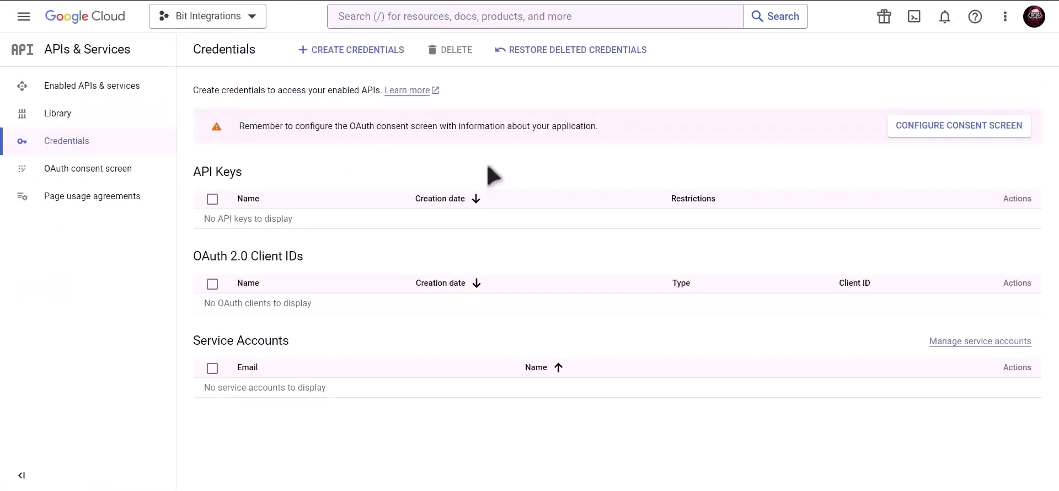
- Search the console for 'Google contacts api' and enable the Contacts API
click(487, 16)
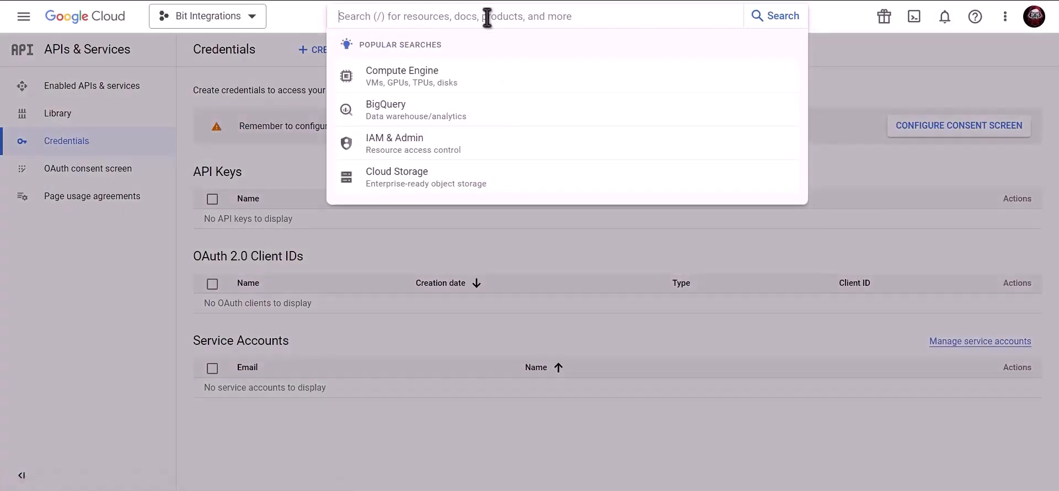
text(Google co)
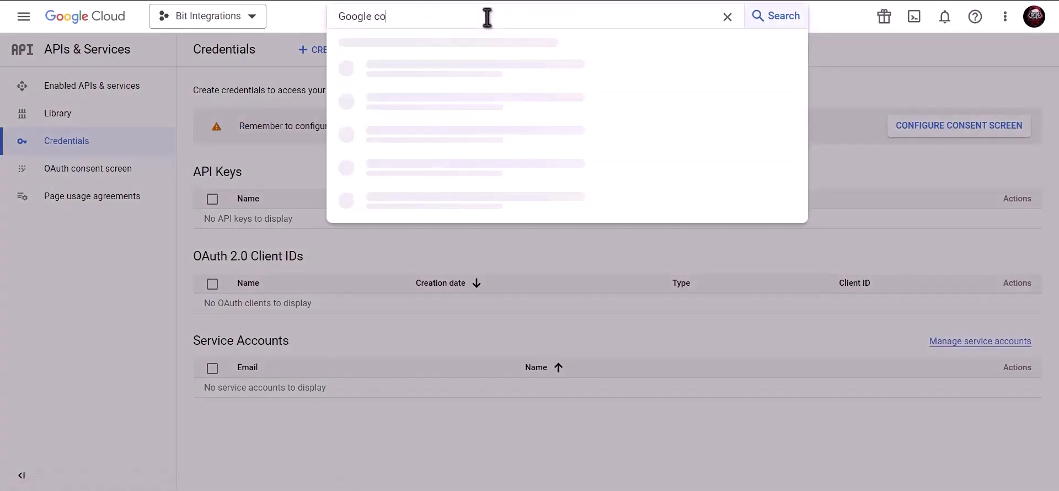
text(ntacts api)
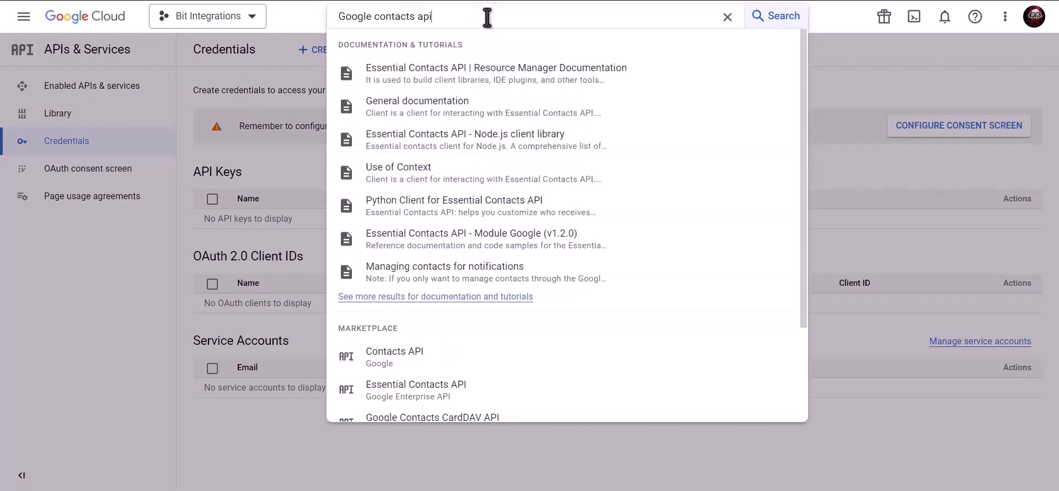
click(433, 361)
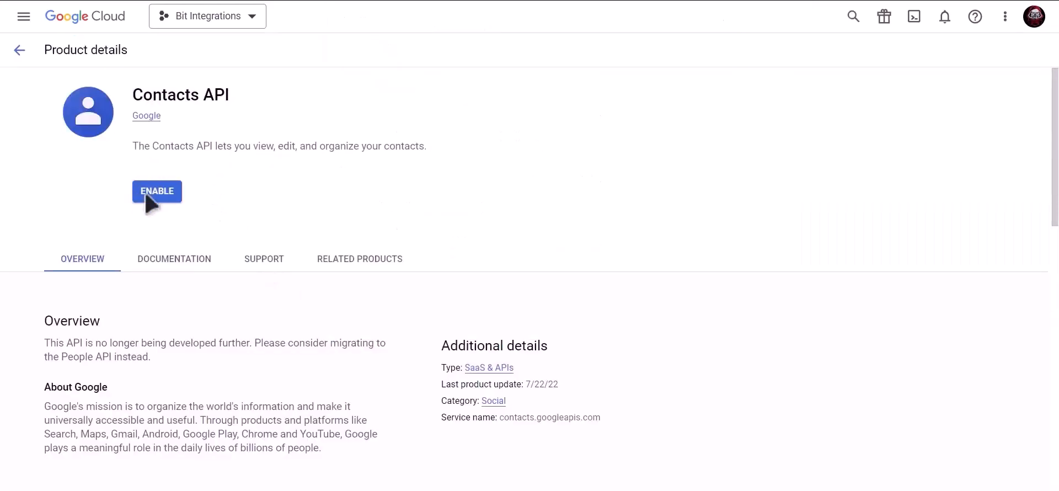
click(157, 193)
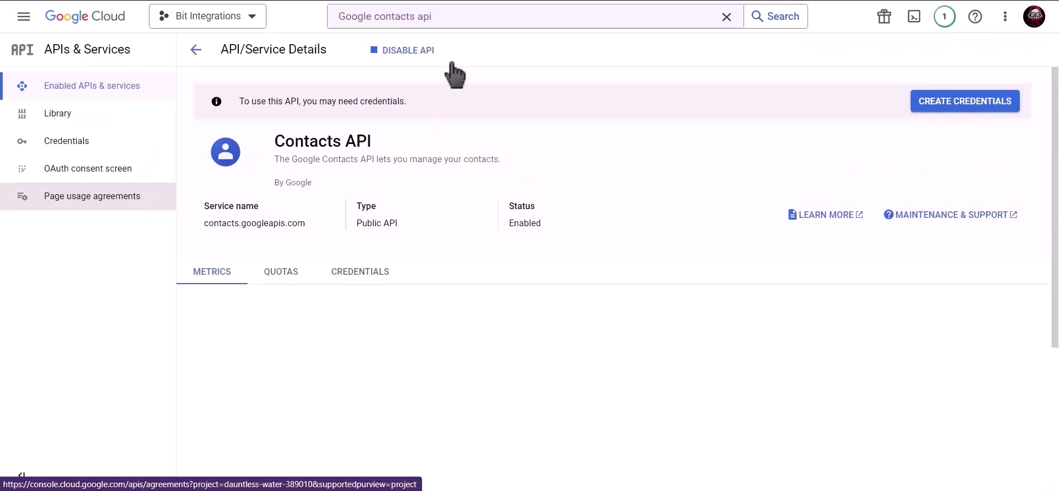
click(463, 25)
drag(436, 18, 329, 24)
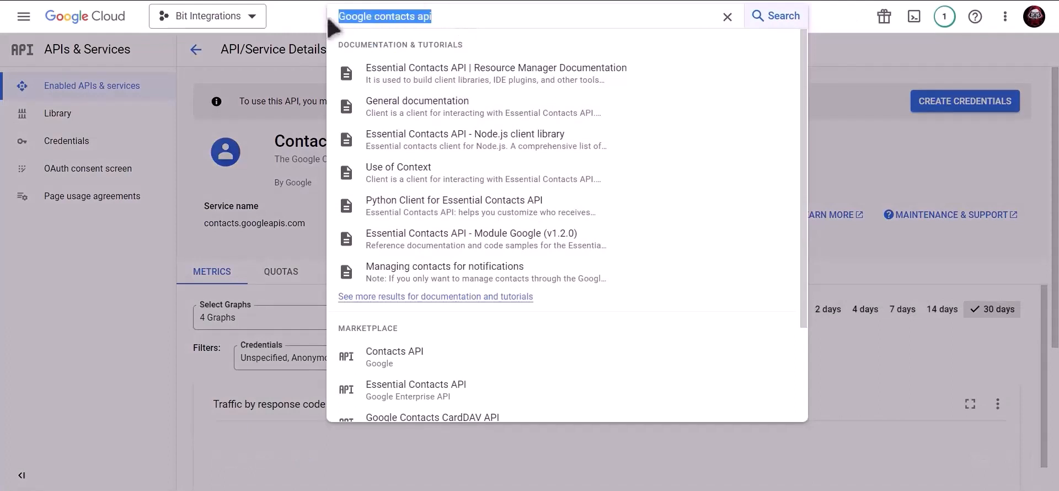
- Search for 'google people api' and enable the Google People API
text(google)
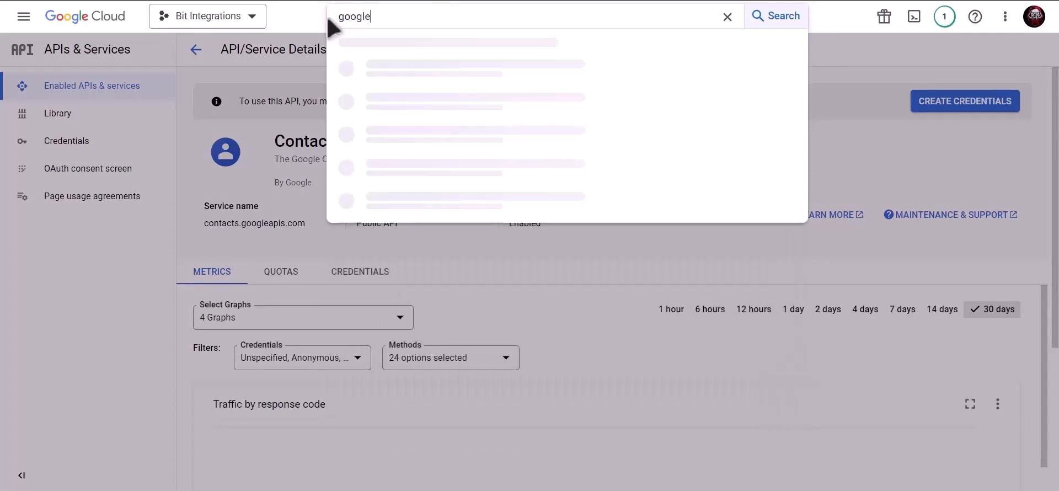
text( people api)
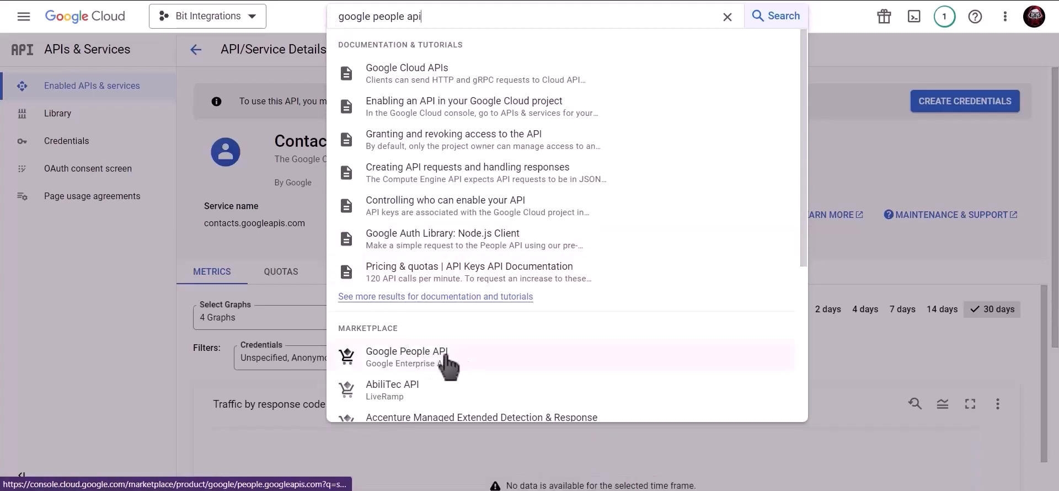
click(447, 361)
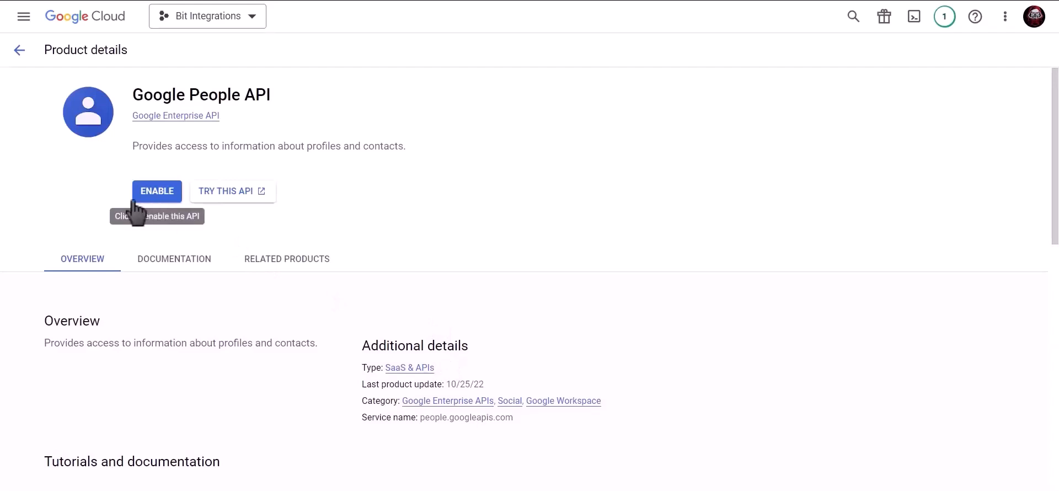
click(155, 197)
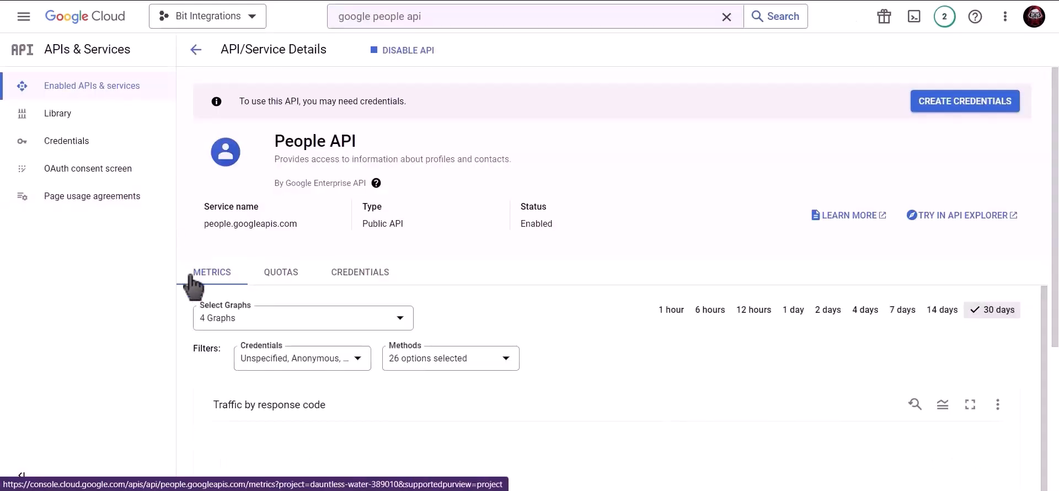
click(110, 145)
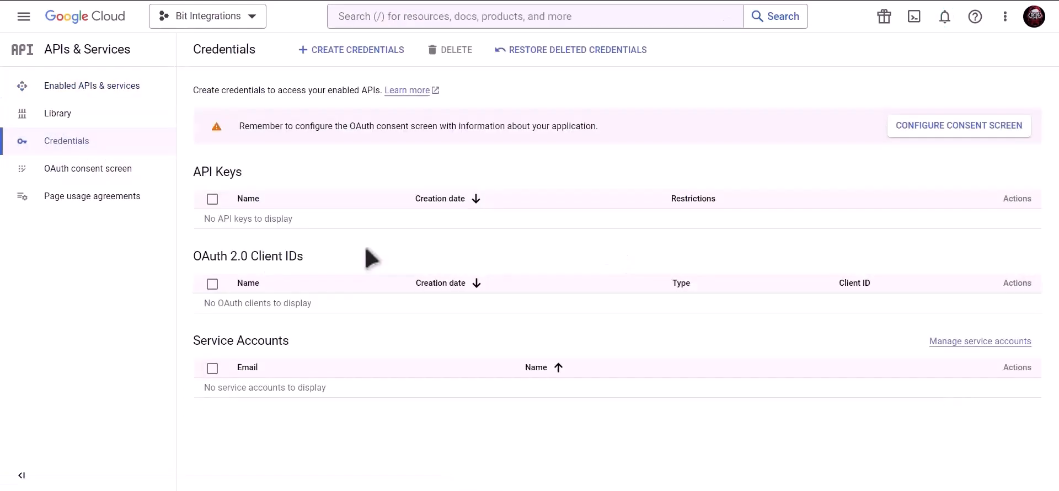
- Create an OAuth consent screen app for External users
click(916, 130)
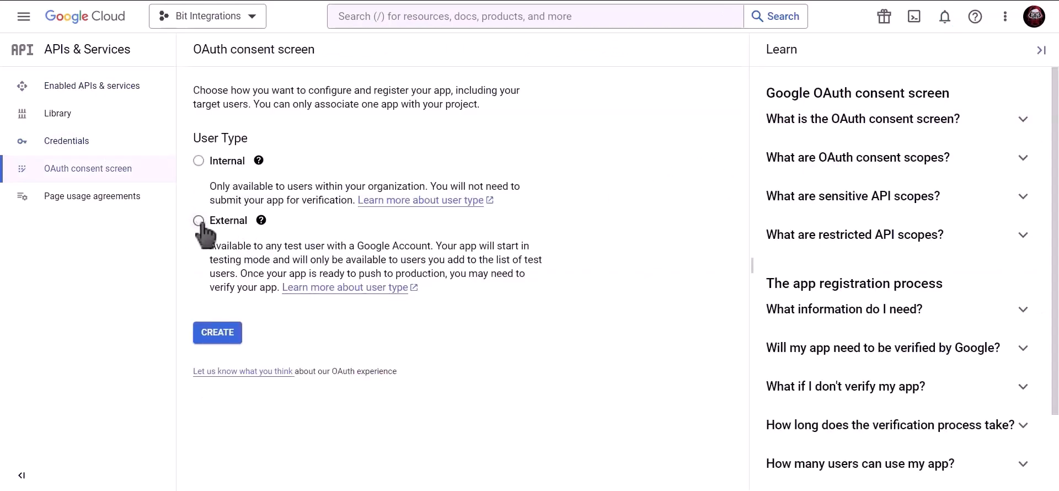
click(199, 221)
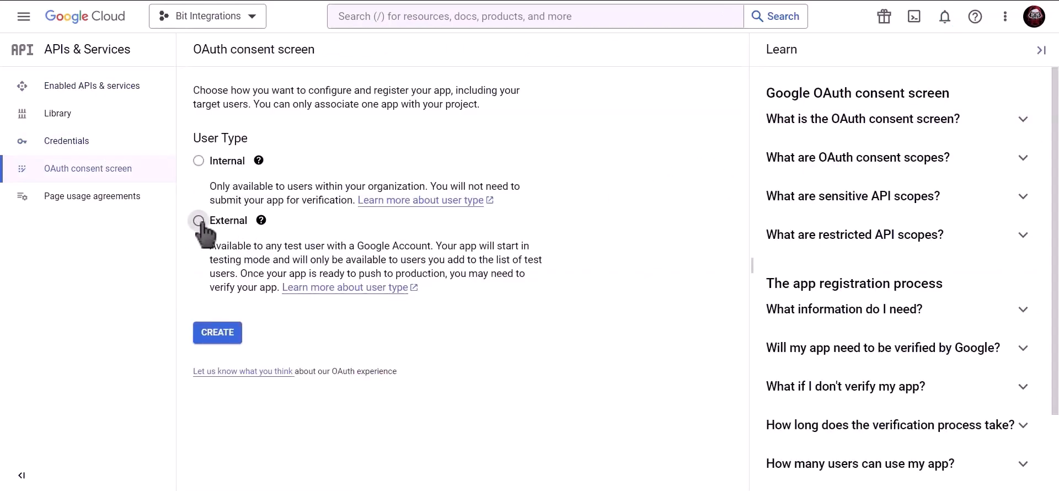
click(220, 340)
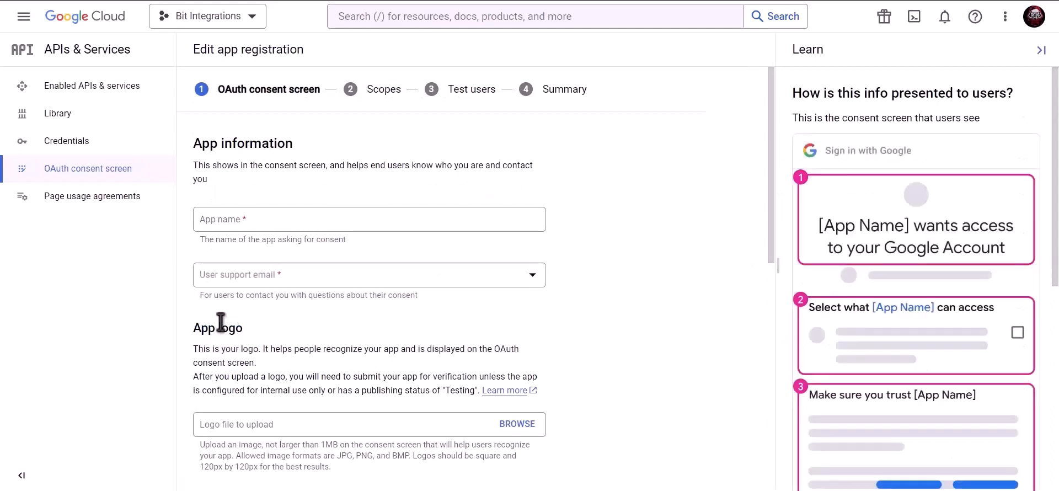
- Enter app name 'Bit Integrations', the account's support email and developer contact email, then save
click(288, 220)
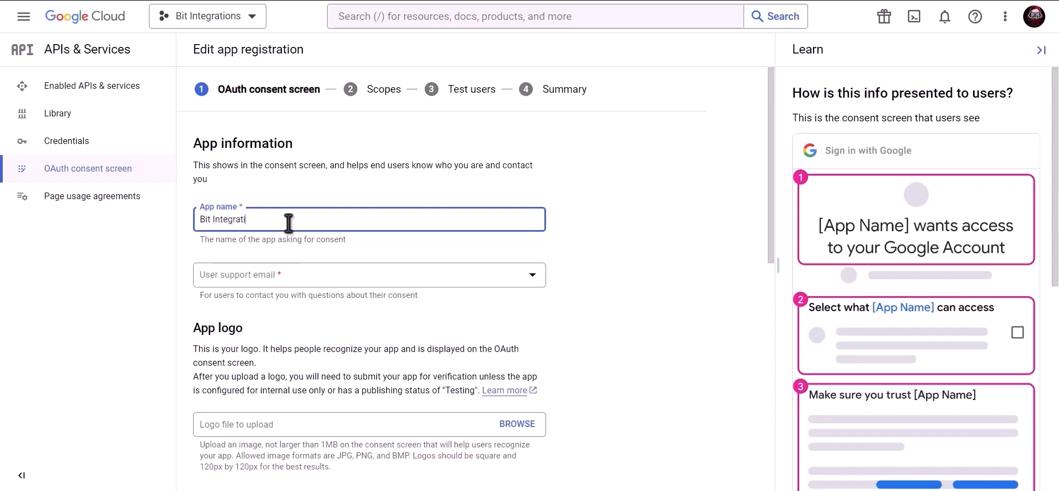
click(287, 276)
click(291, 279)
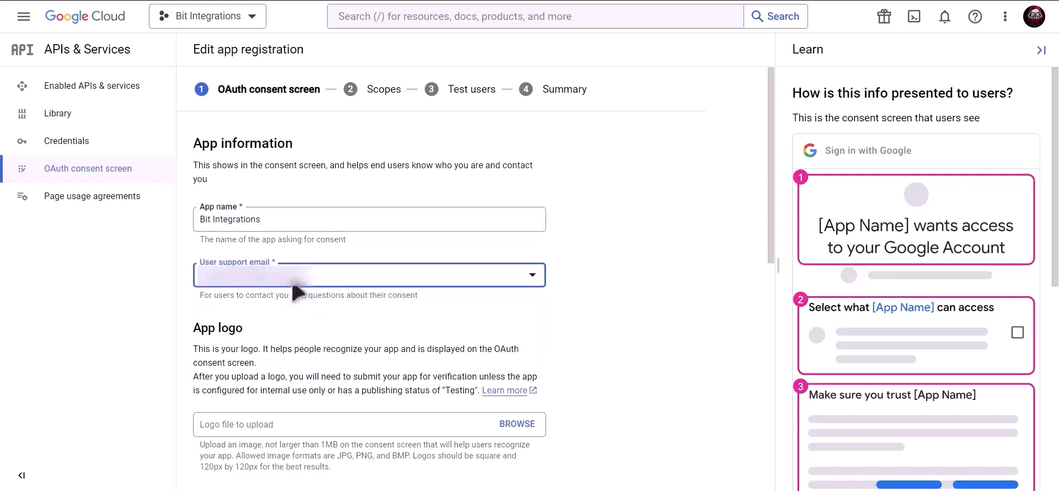
scroll(372, 301, down, 10)
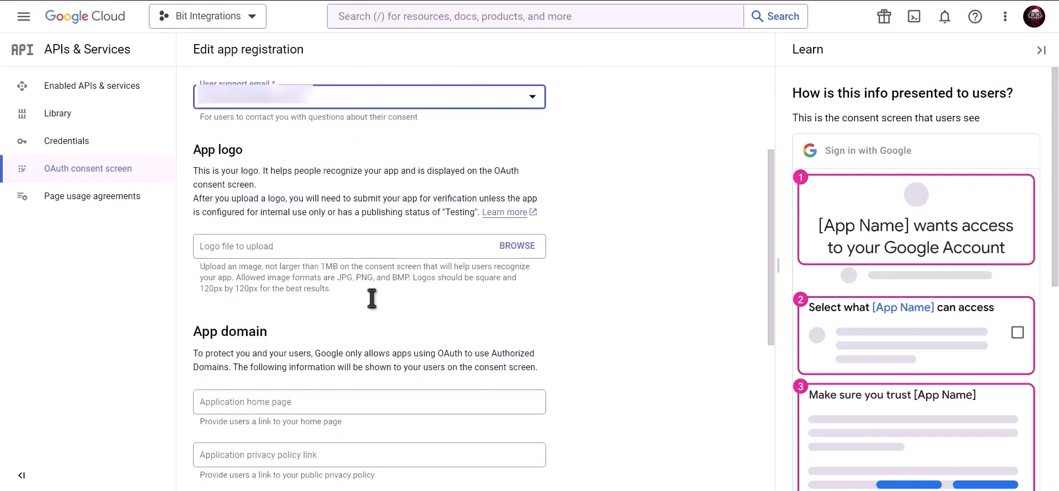
click(304, 409)
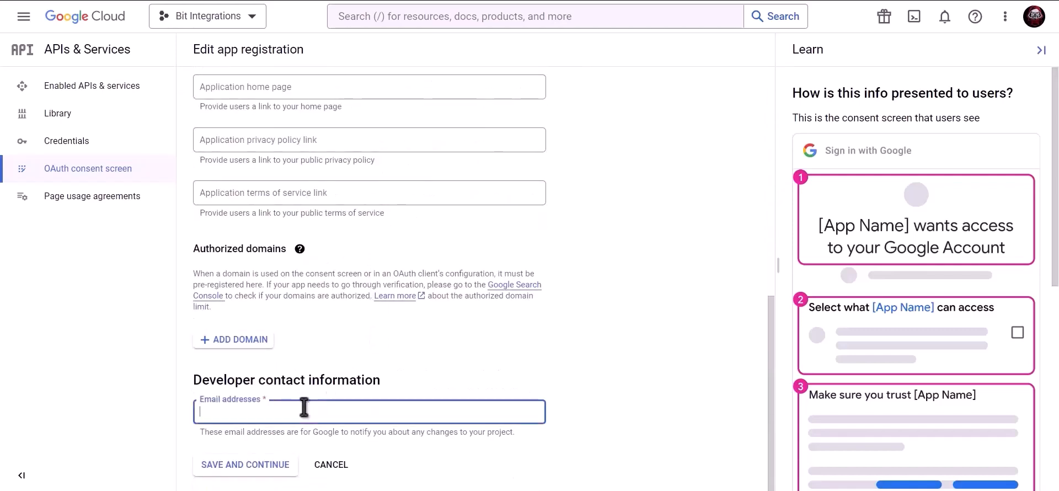
key(ctrl+v)
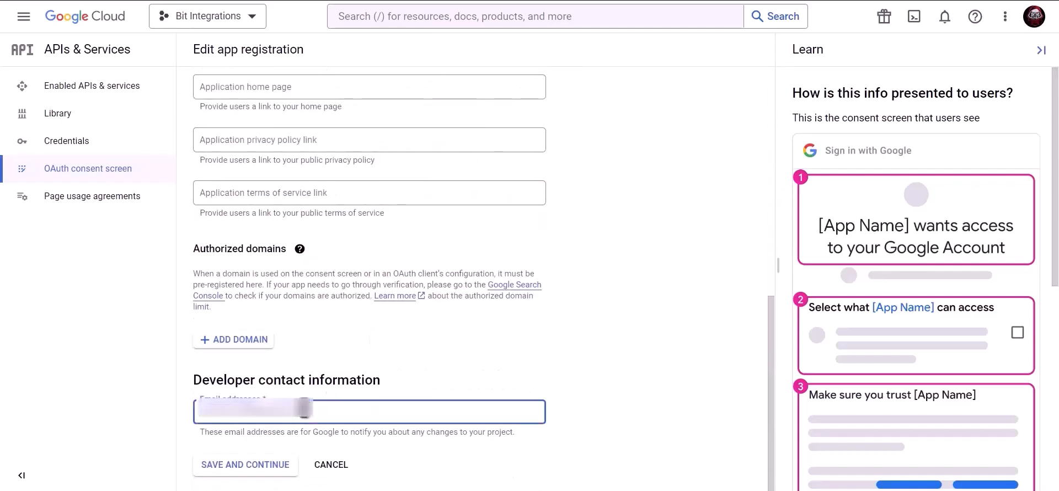
click(255, 470)
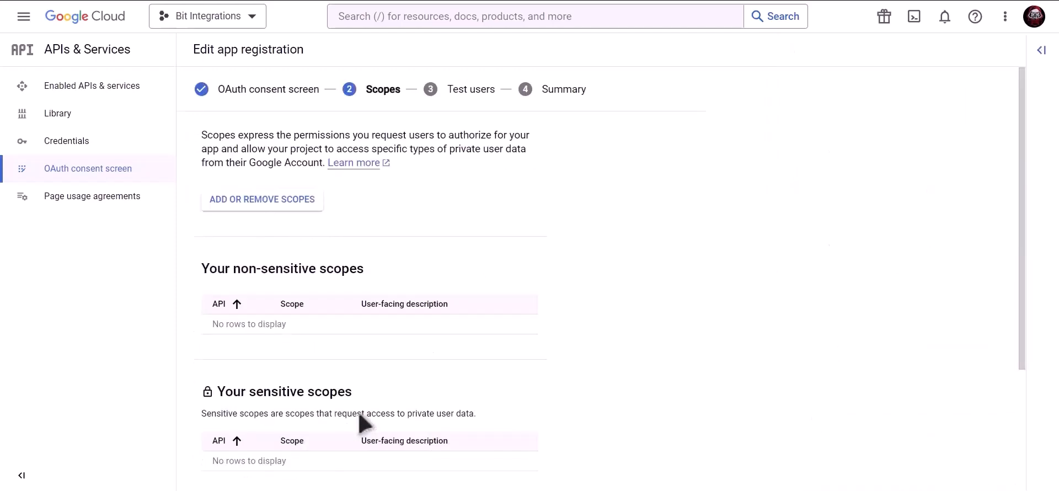
- Save past the Scopes and Test users steps, return to the dashboard, and reopen Credentials
scroll(361, 422, down, 3)
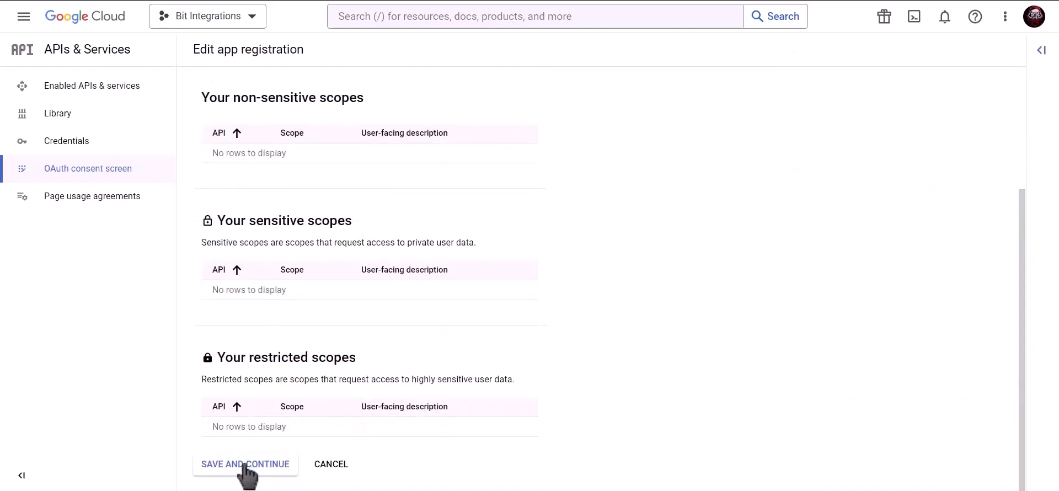
click(244, 466)
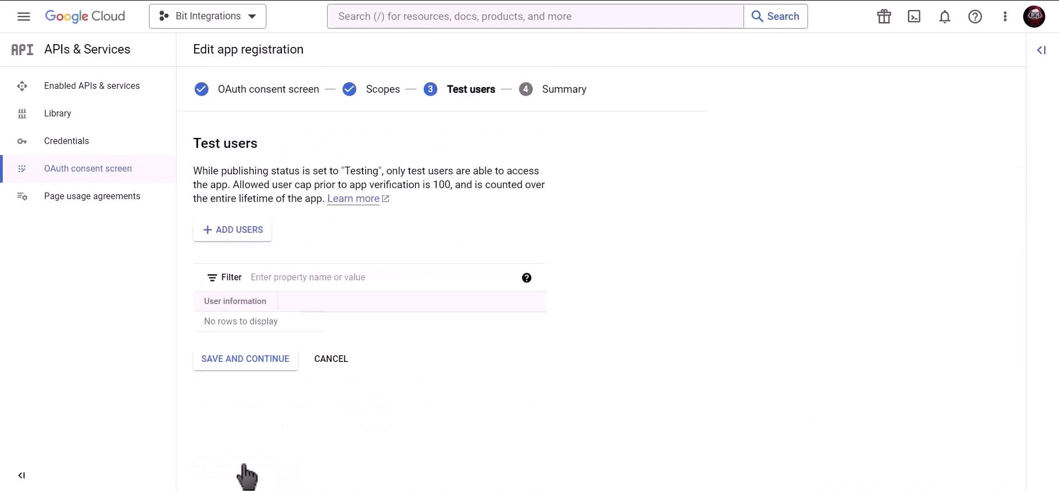
click(272, 364)
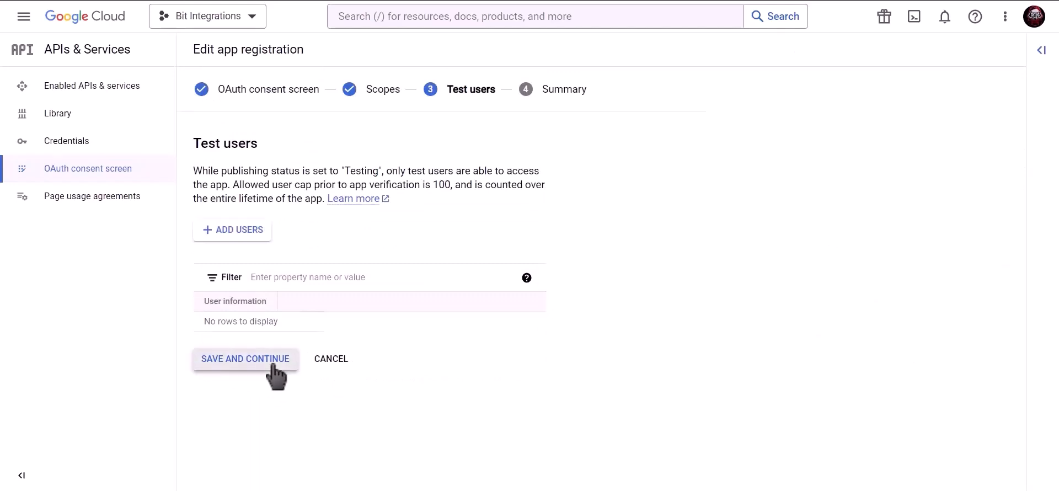
click(254, 463)
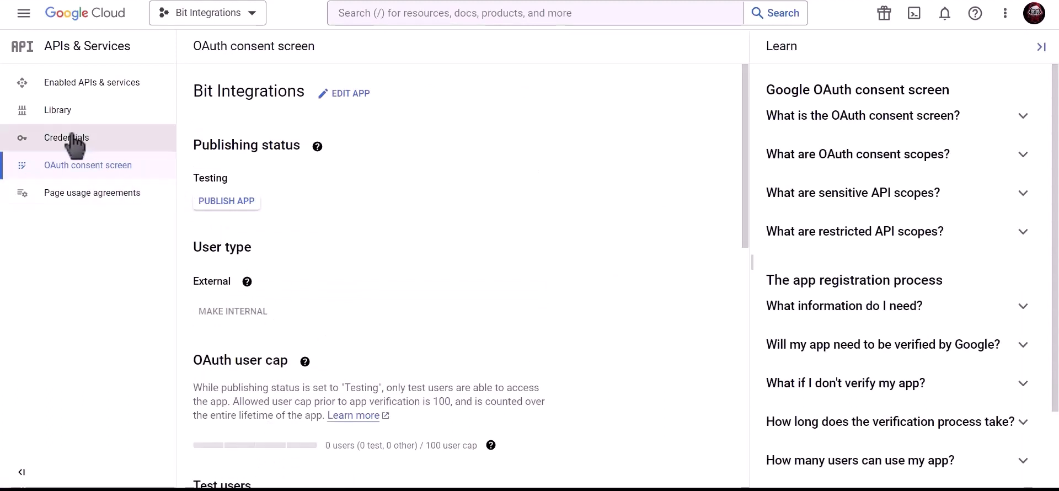
click(138, 146)
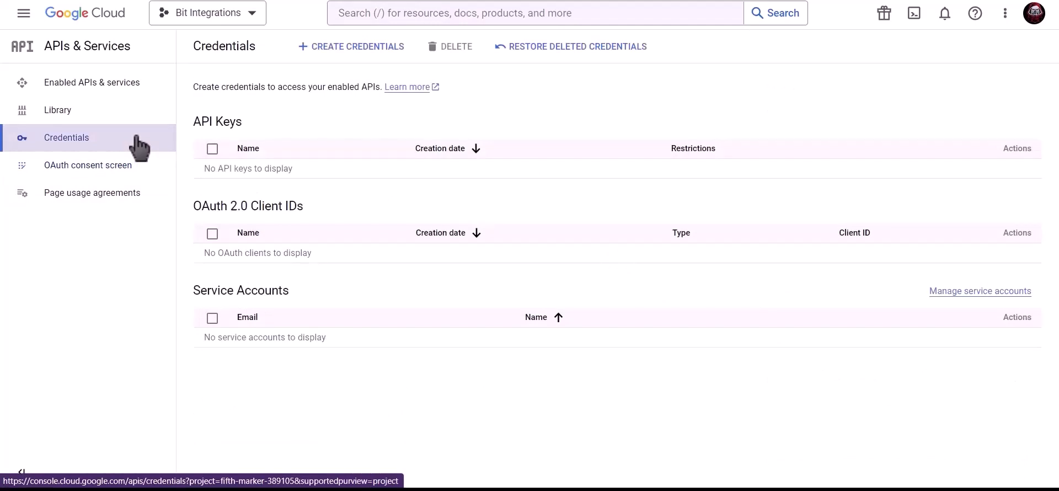
- Start a new OAuth client ID of type Web application
click(358, 49)
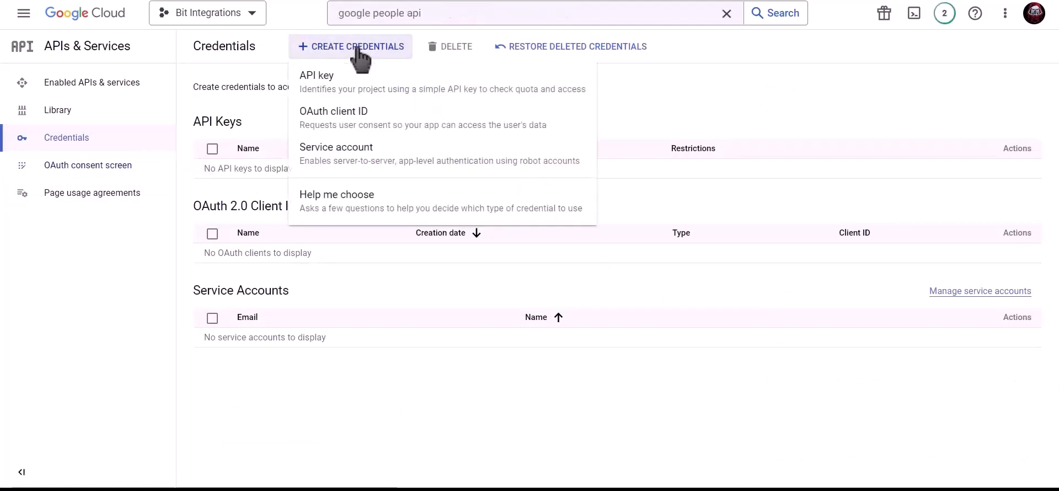
click(440, 133)
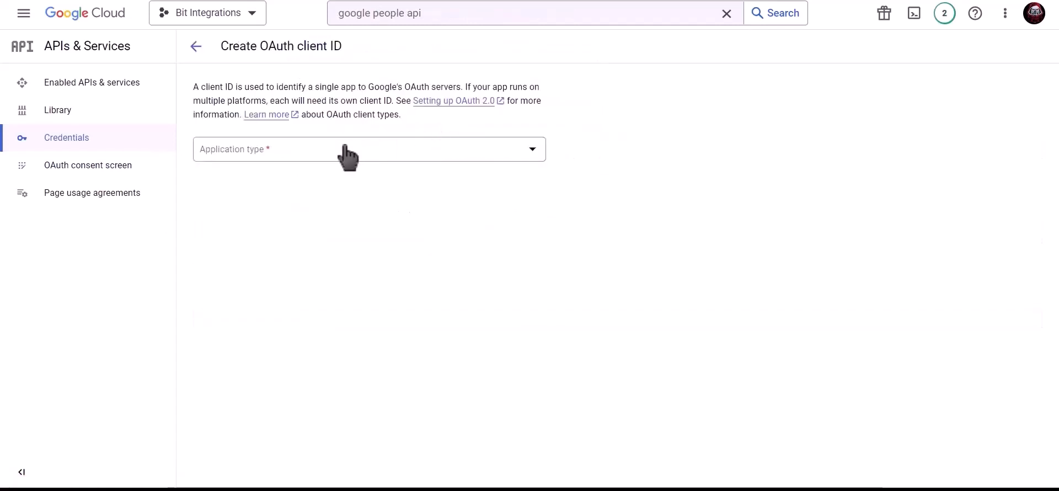
click(325, 148)
click(279, 160)
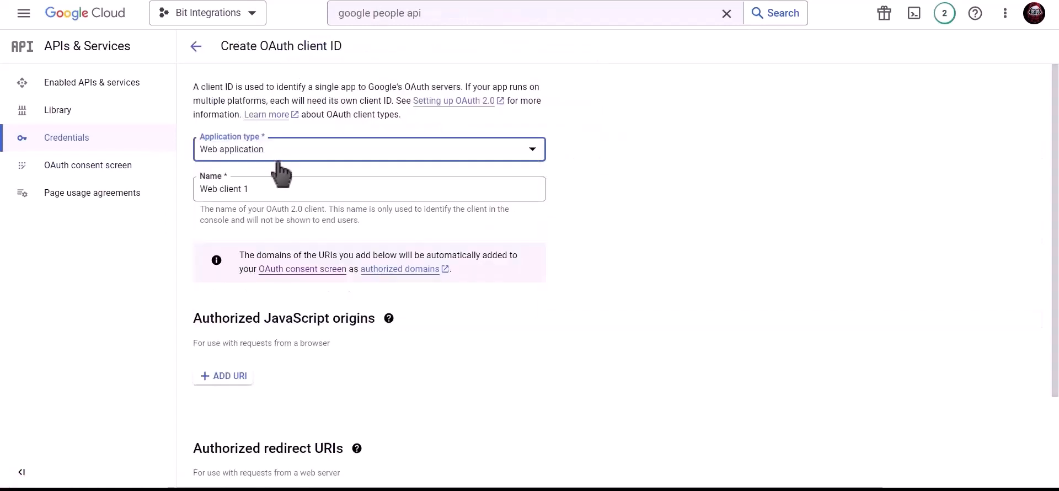
- Name the client 'Bit Integrations' and copy the site's Homepage URL from the plugin
click(274, 185)
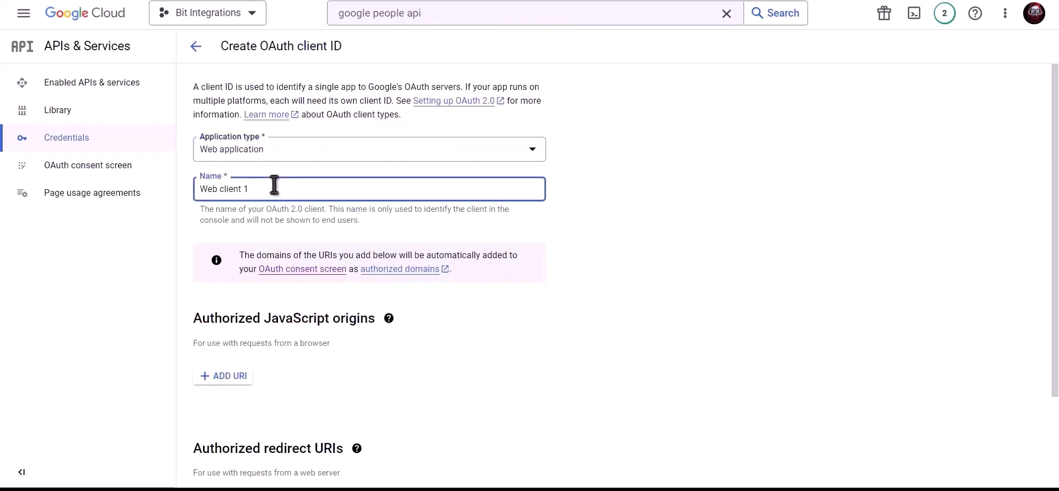
triple_click(312, 188)
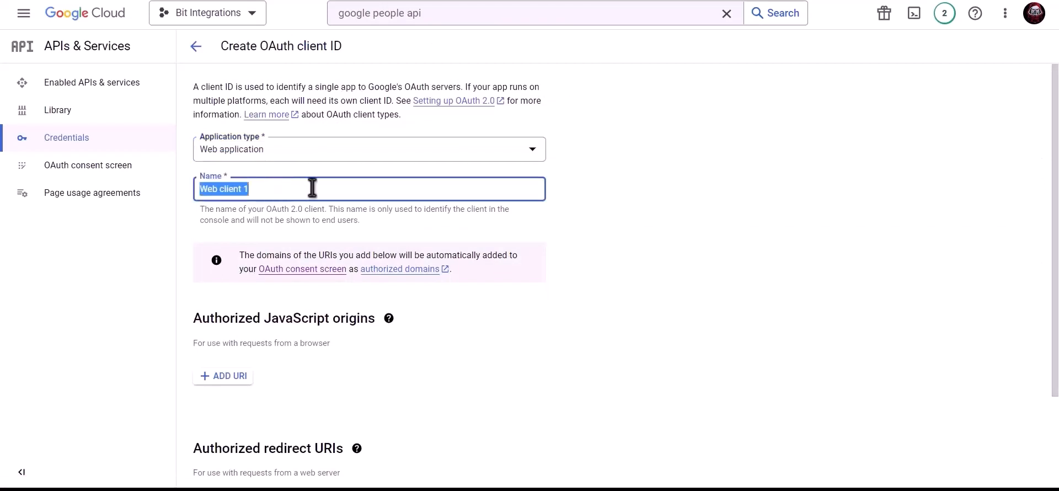
text(Bit)
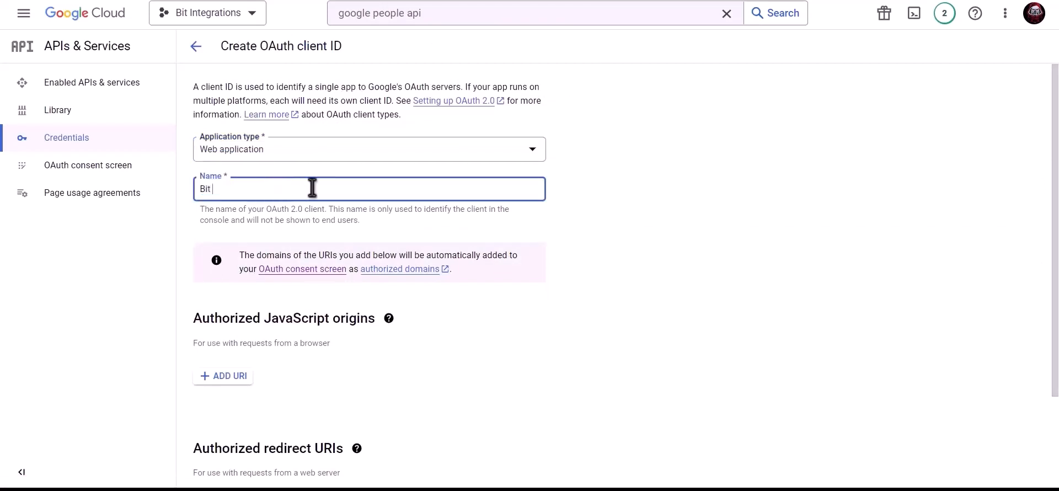
text( Integrations)
scroll(312, 188, down, 2)
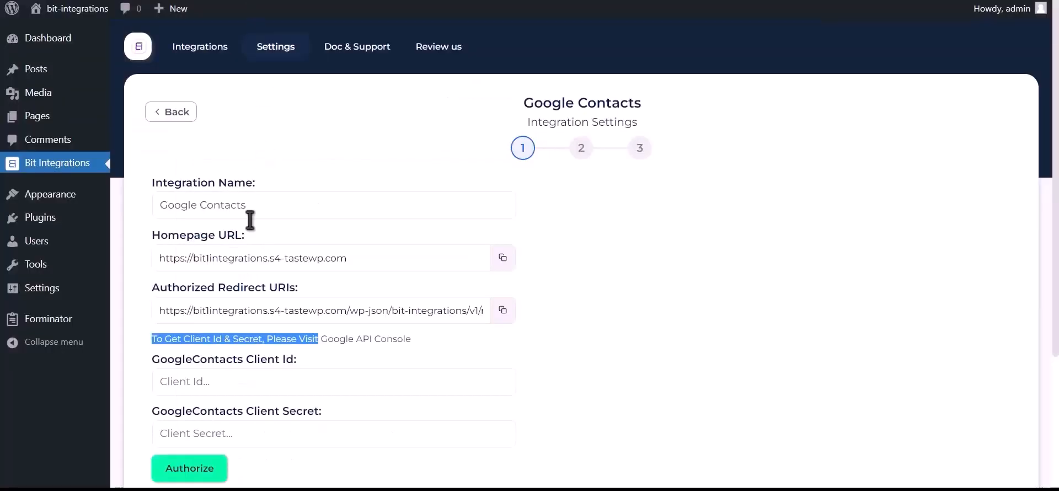
click(502, 258)
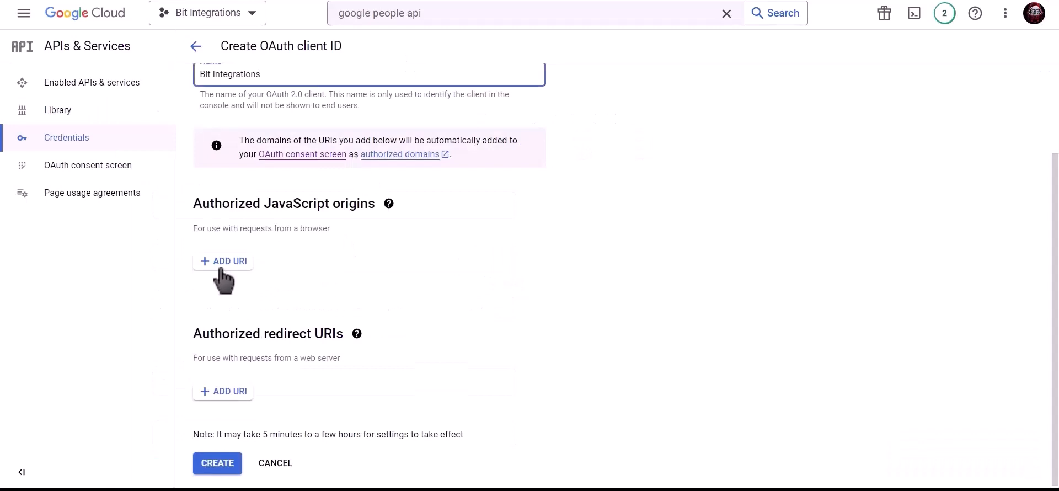
- Add the copied homepage URL as an authorized JavaScript origin
click(221, 263)
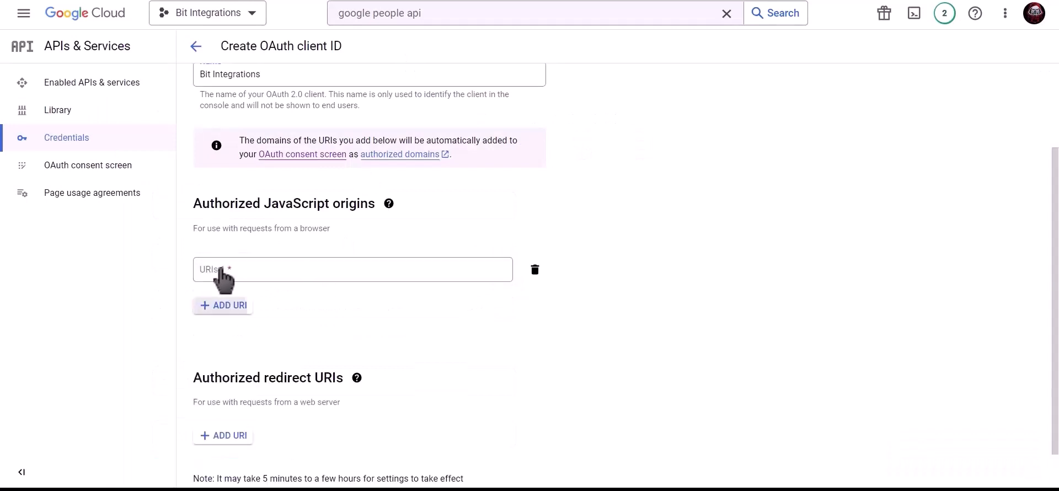
click(232, 271)
key(ctrl+v)
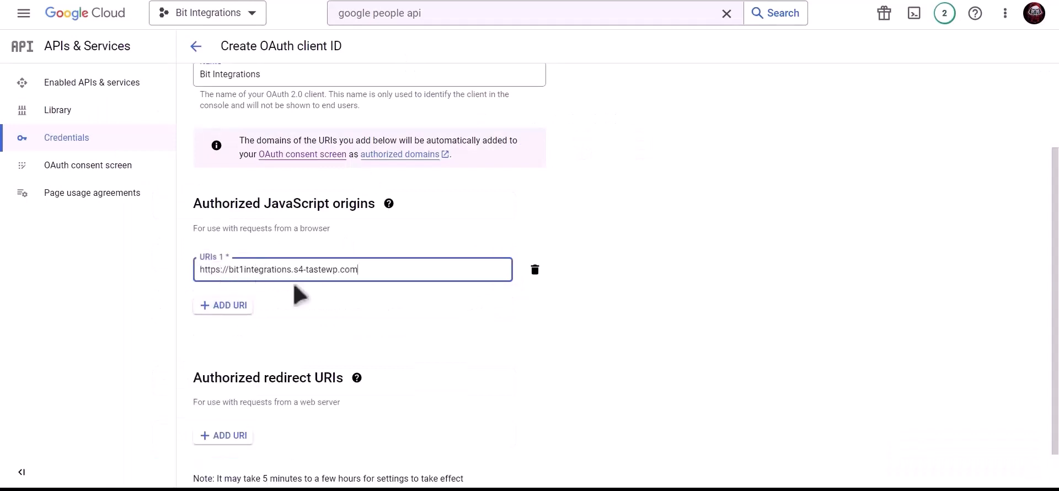
click(320, 300)
scroll(320, 301, down, 1)
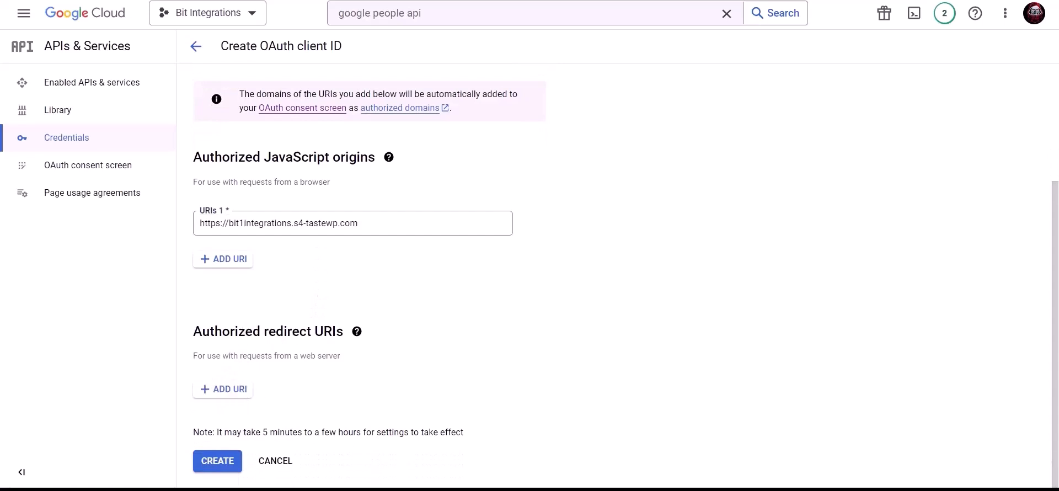
- Add the plugin's redirect URL as an authorized redirect URI and create the client
key(ctrl+Tab)
click(503, 310)
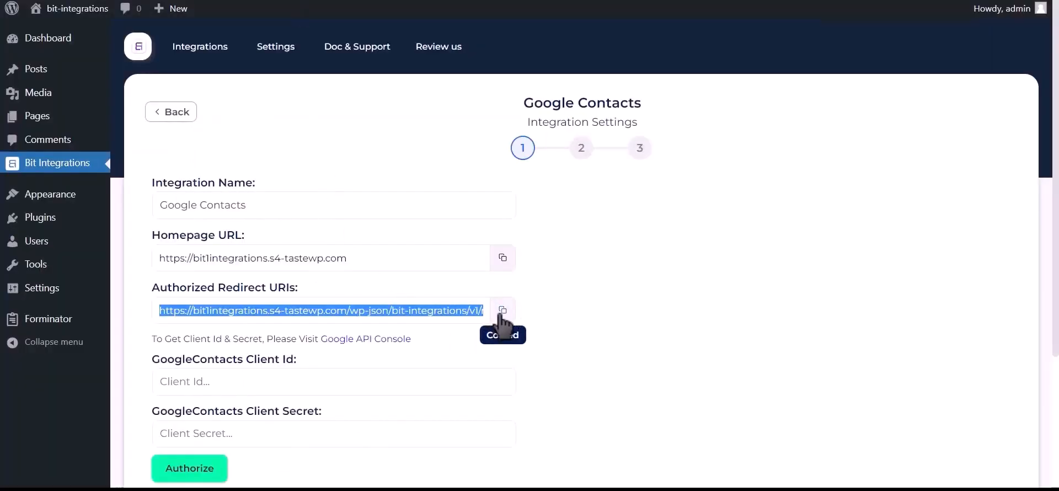
key(ctrl+shift+Tab)
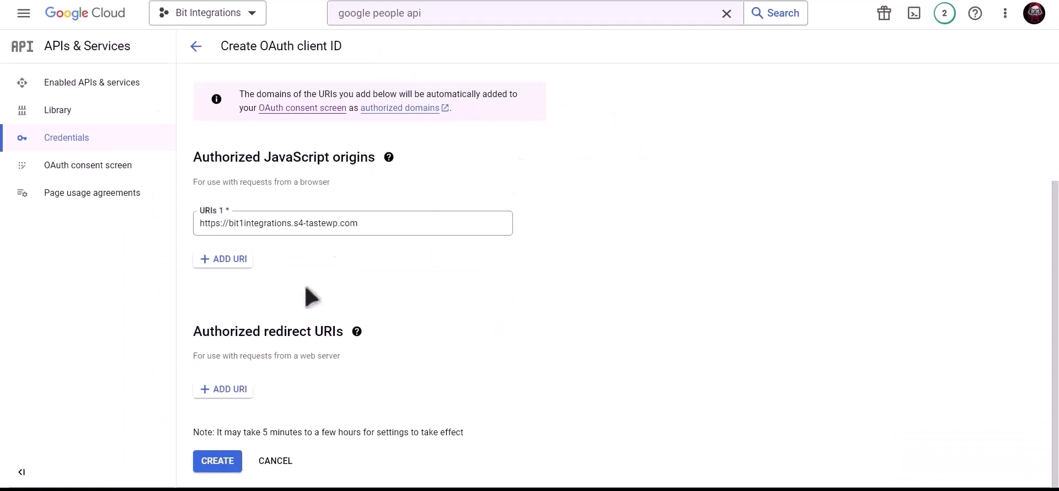
click(225, 389)
click(229, 398)
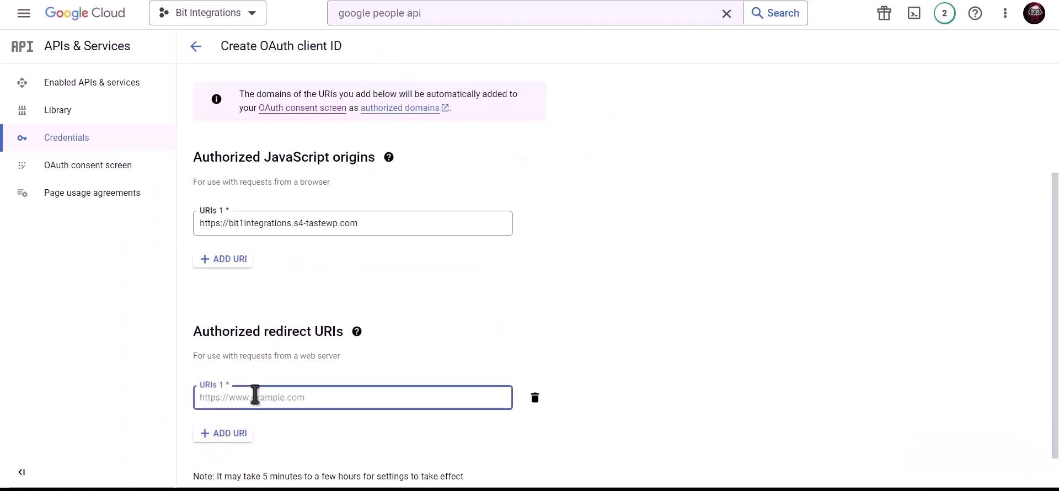
key(ctrl+v)
scroll(495, 324, down, 1)
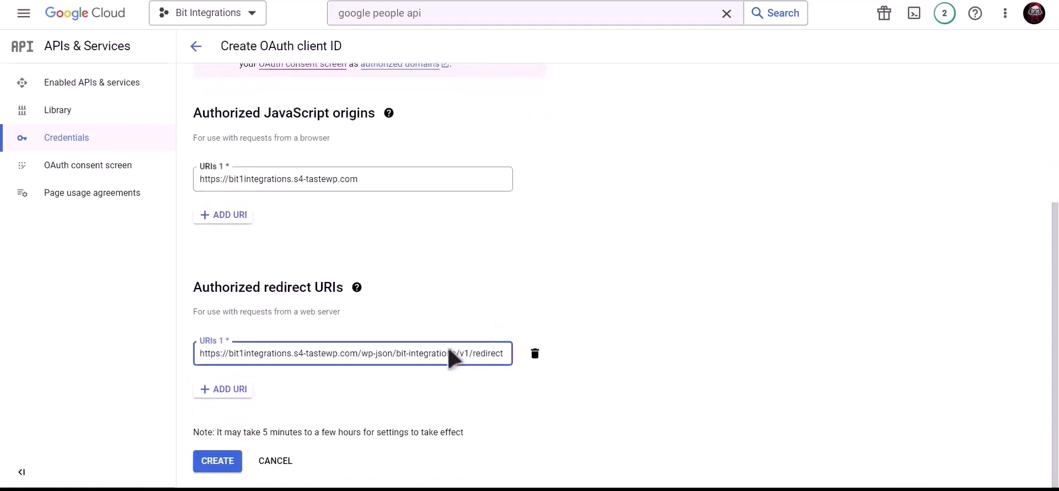
click(224, 461)
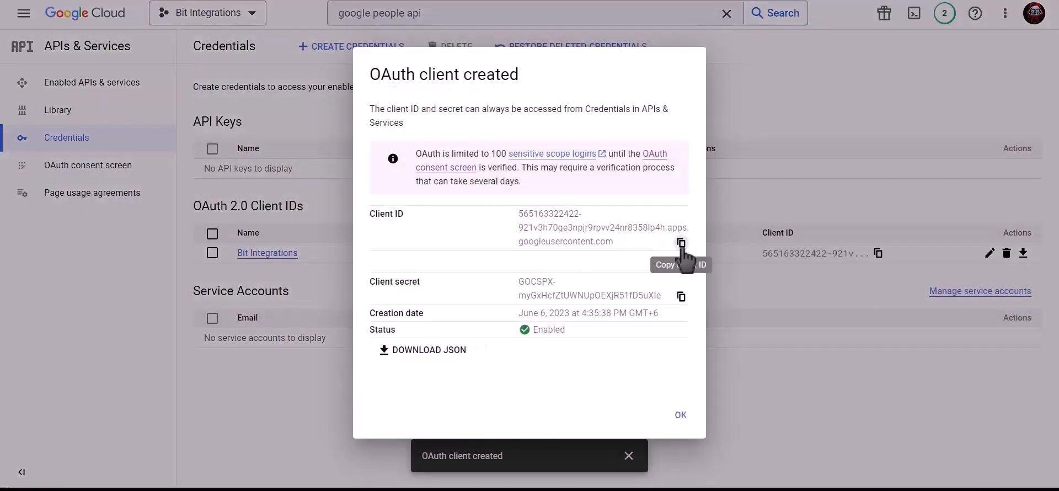
- Paste the new OAuth client ID and client secret into the plugin's Client Id and Client Secret fields
click(682, 242)
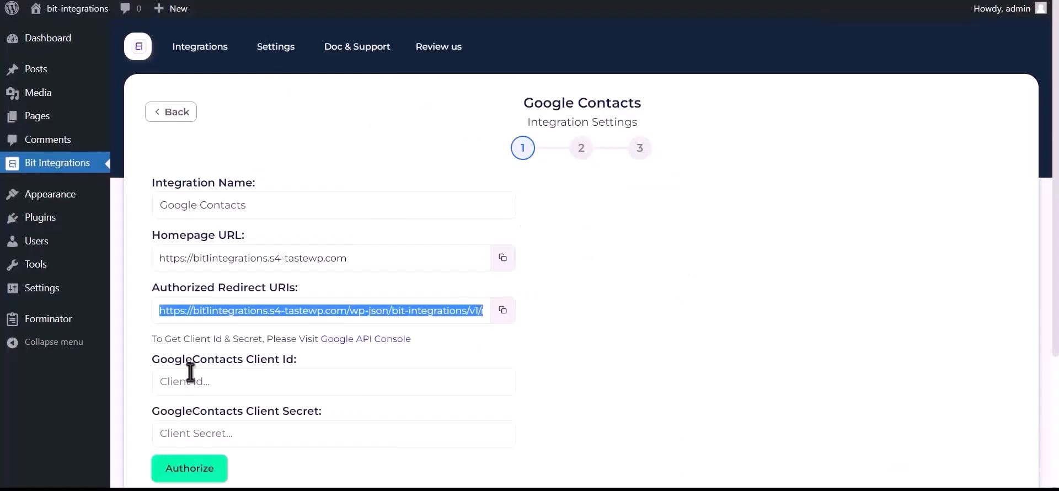
click(254, 382)
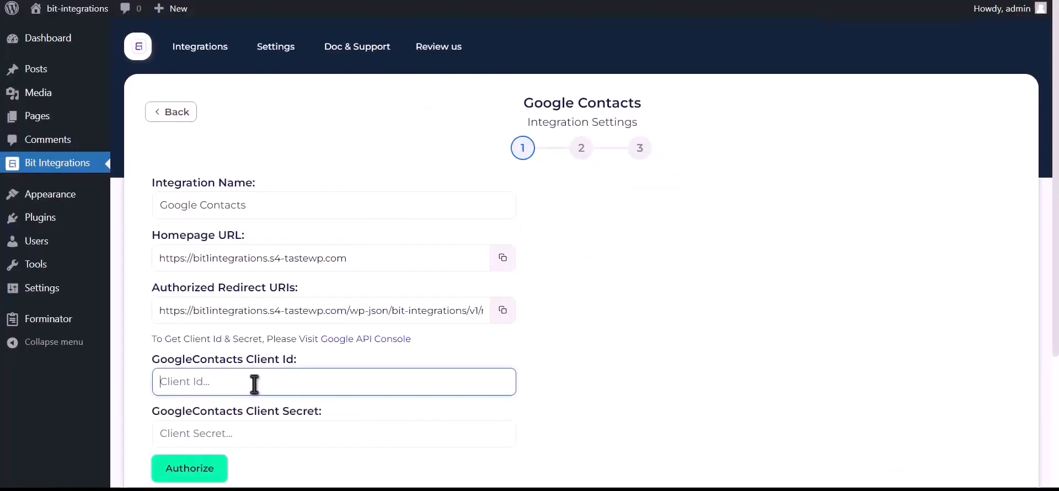
key(ctrl+v)
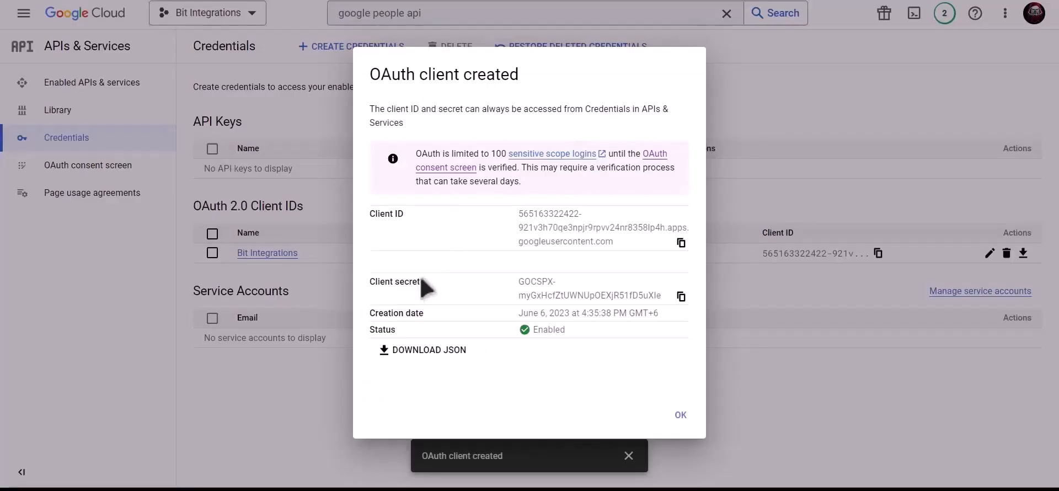
click(681, 298)
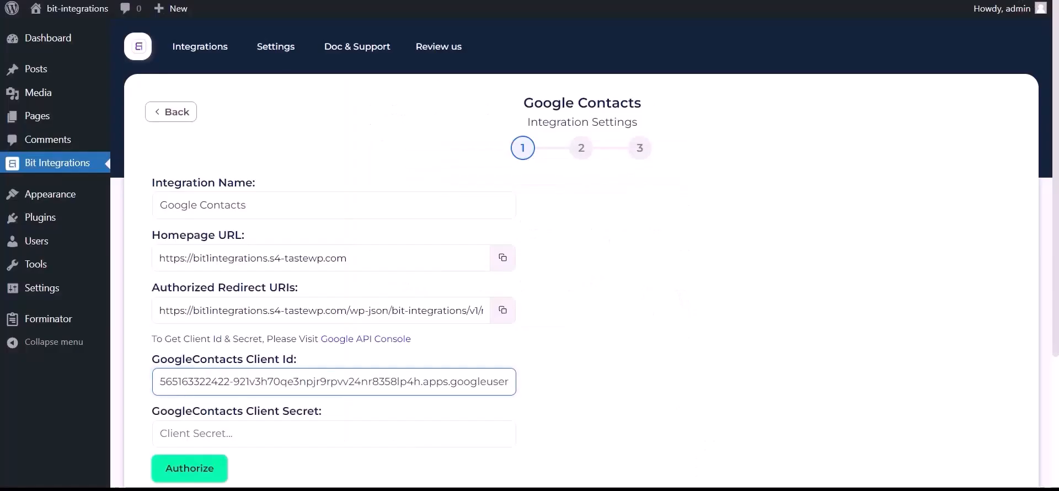
click(229, 432)
key(ctrl+v)
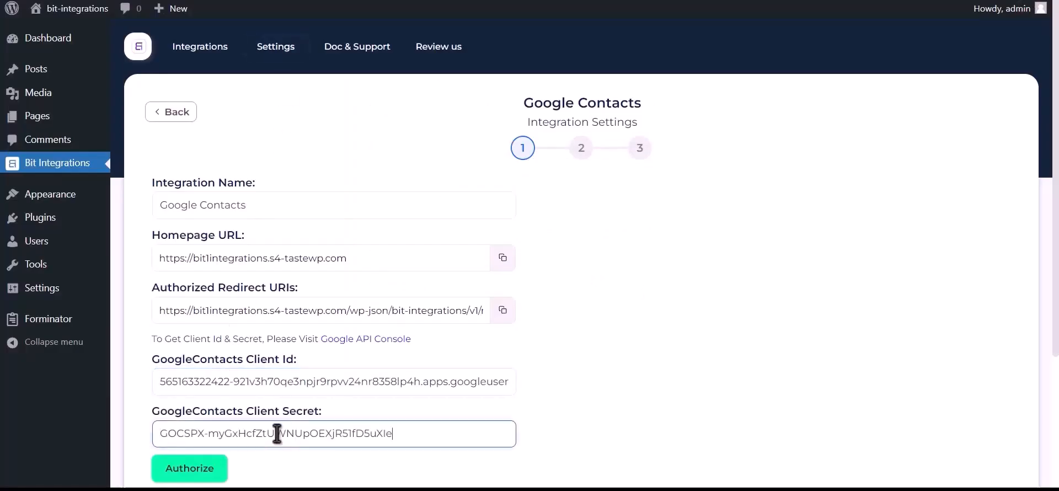
- Sign in with the existing Google account, bypass the unverified-app warning, and allow contacts access
click(205, 470)
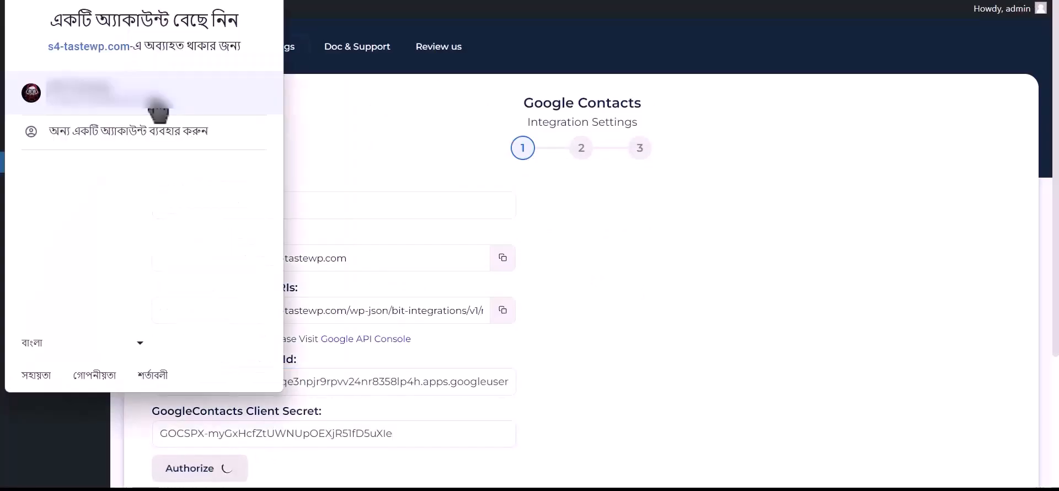
click(155, 105)
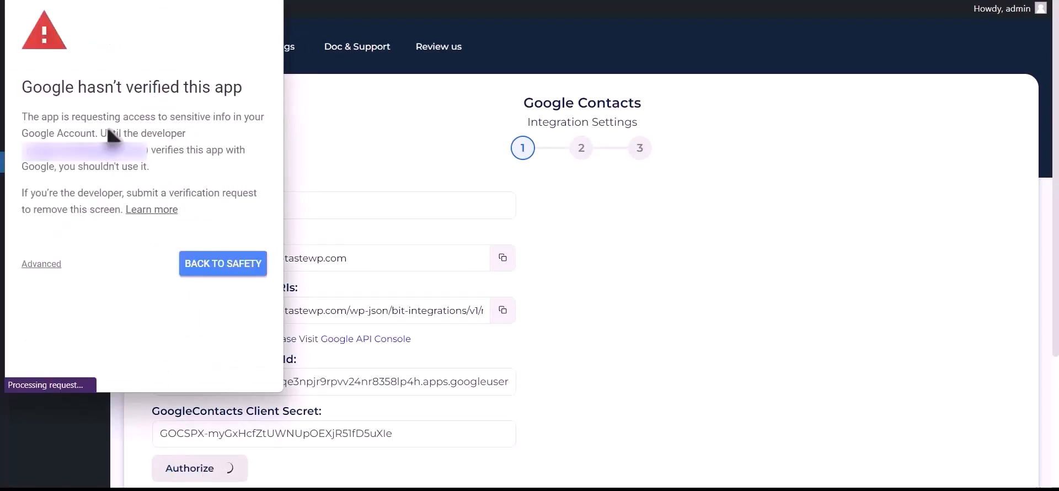
click(44, 265)
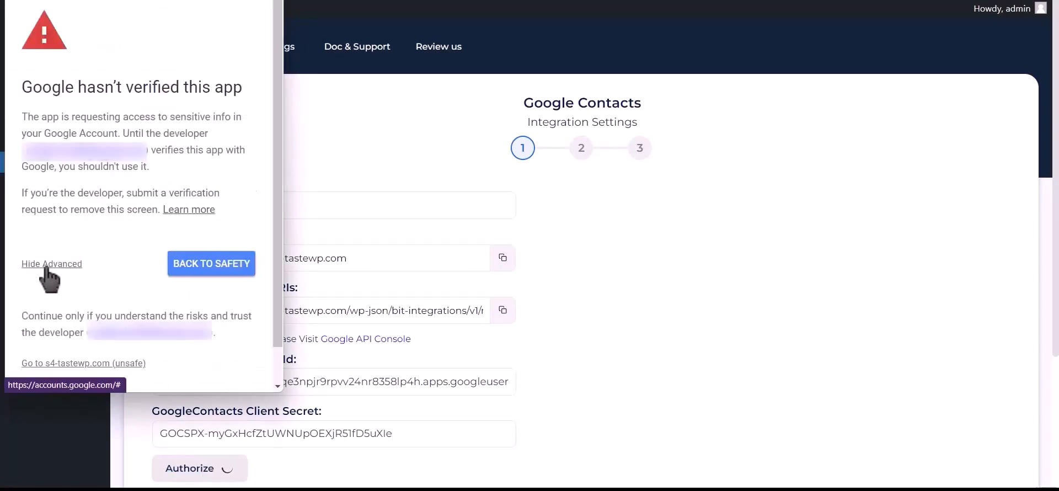
click(112, 365)
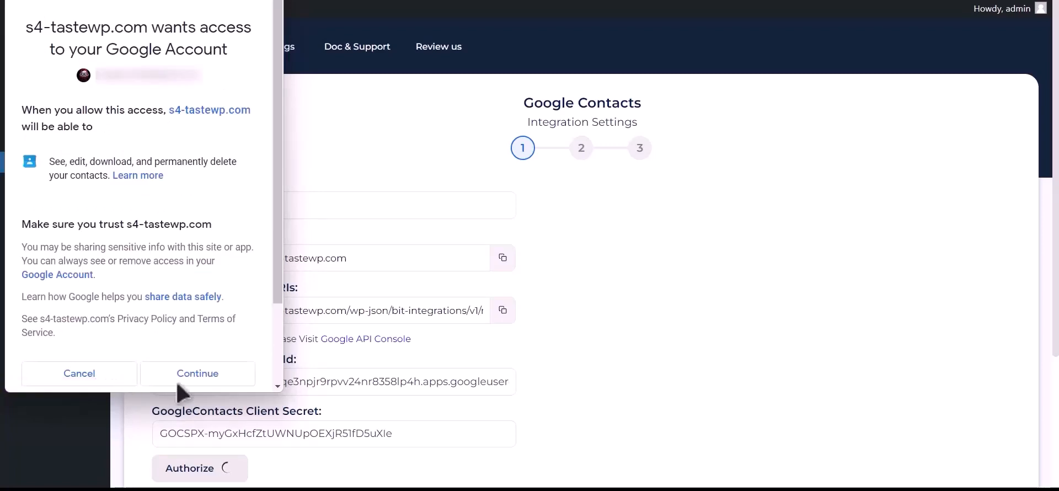
click(196, 381)
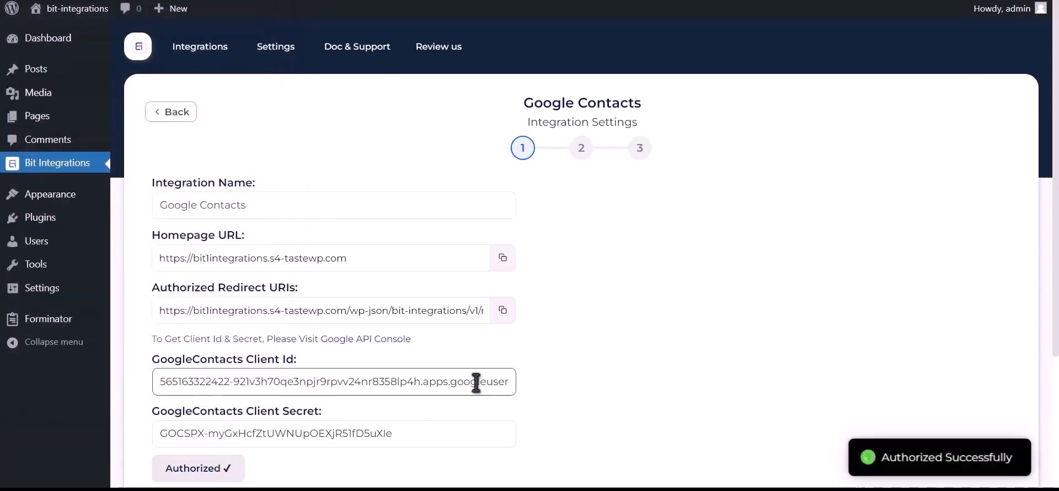
- Advance to the field mapping step and choose the 'Create a contact' action
drag(882, 458, 1008, 454)
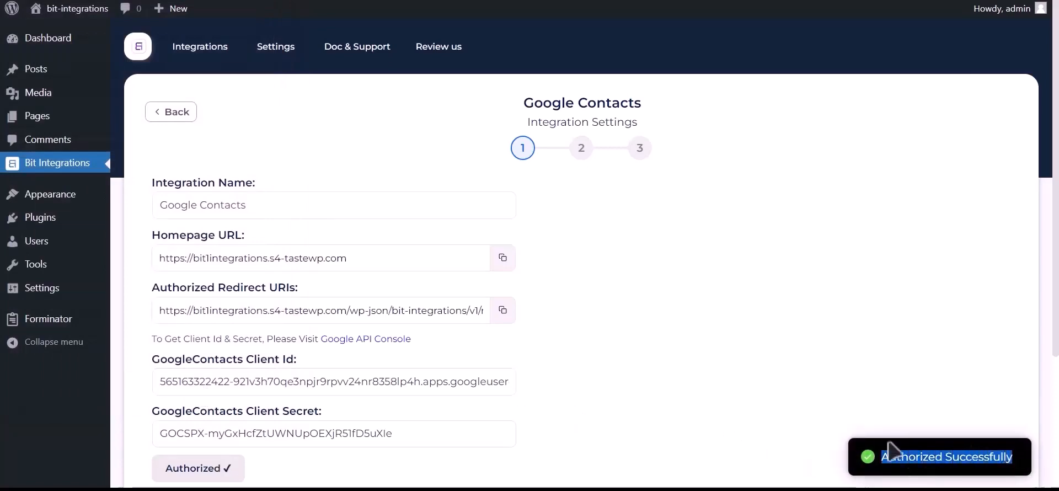
scroll(829, 439, down, 3)
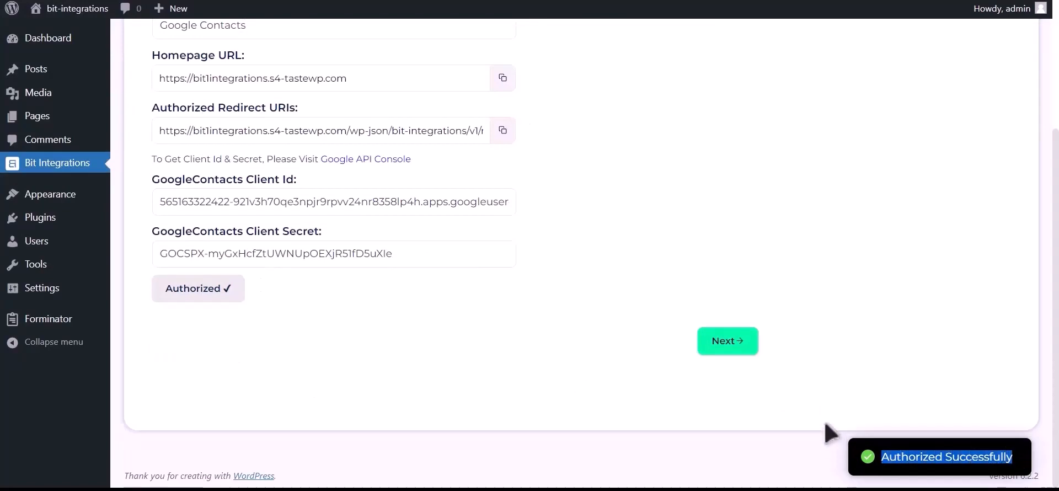
click(723, 346)
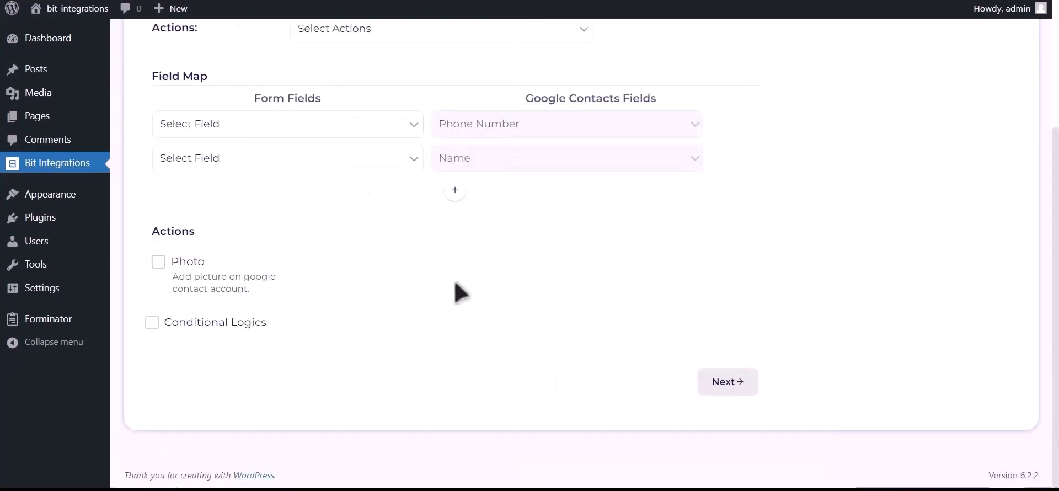
scroll(486, 284, up, 2)
click(421, 147)
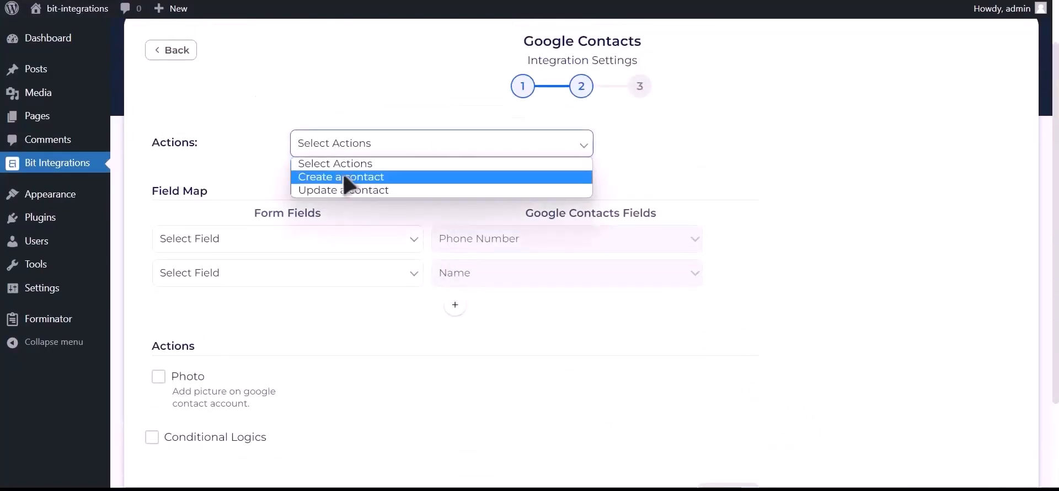
click(403, 177)
- Map Phone Number-1 to Phone Number, Name-1 to Name, and Email Address-1 to email
click(276, 239)
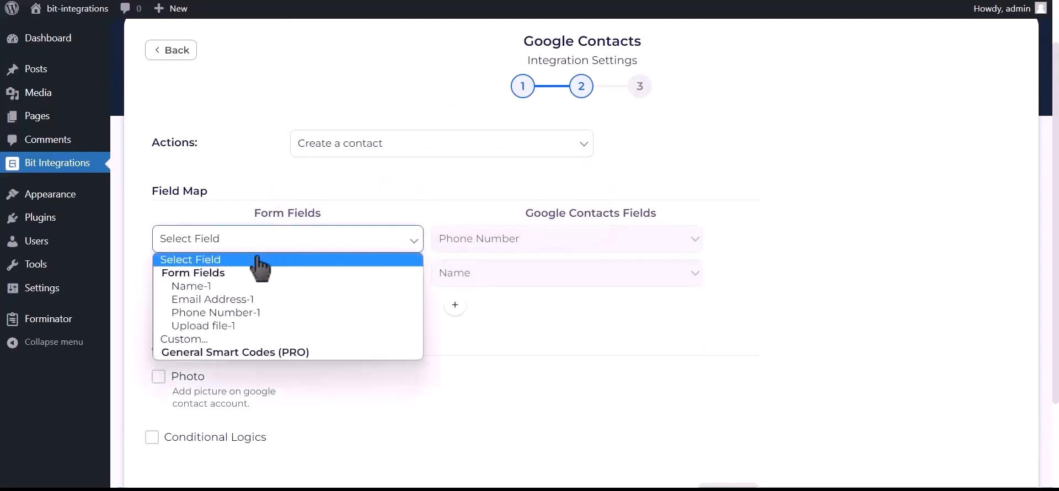
click(259, 317)
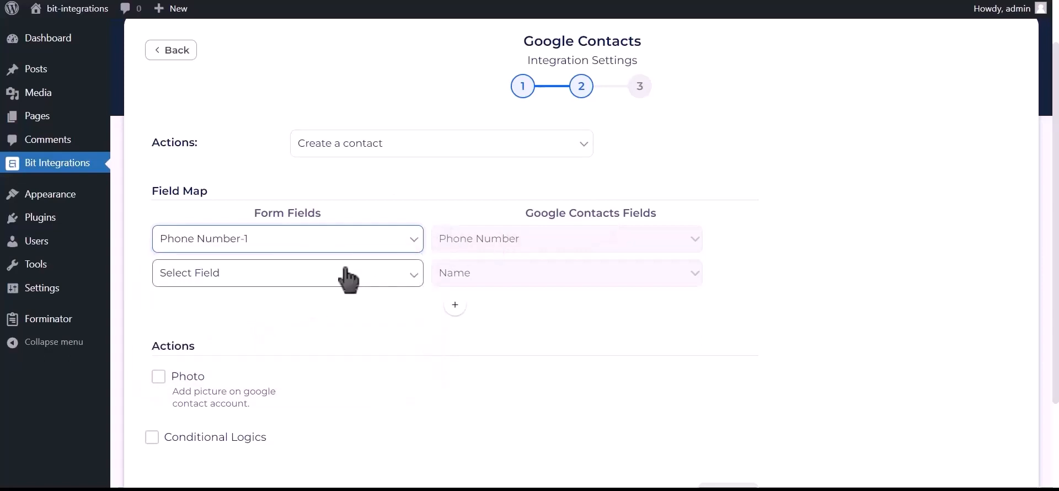
click(348, 276)
click(282, 320)
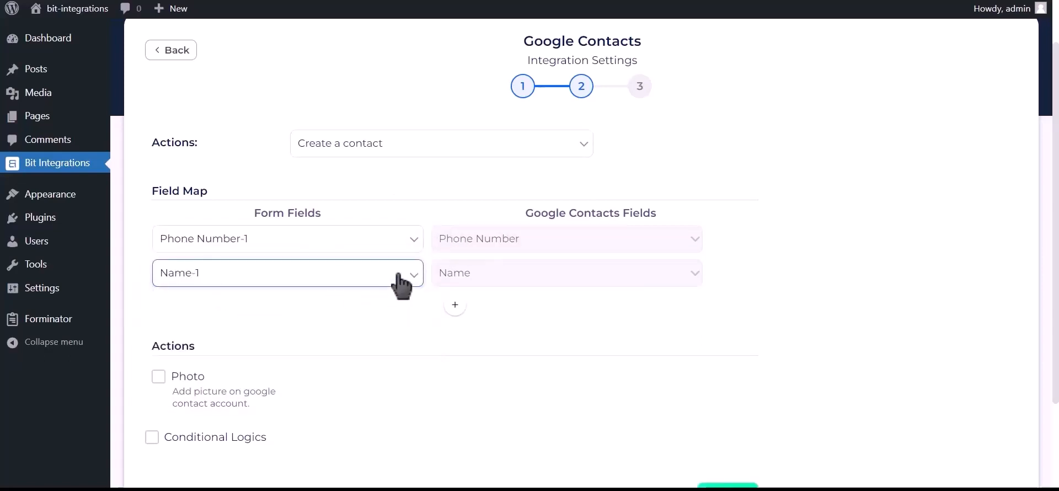
click(455, 304)
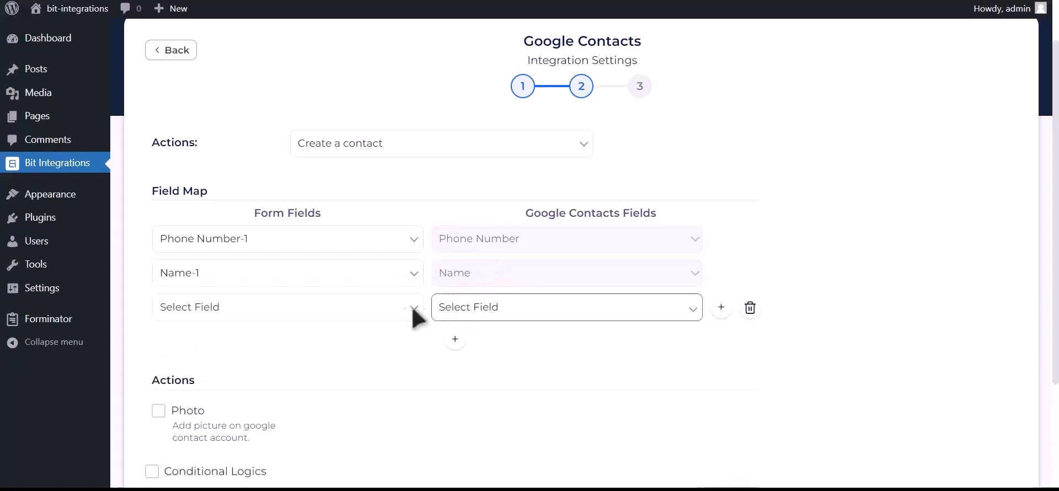
click(317, 318)
click(259, 368)
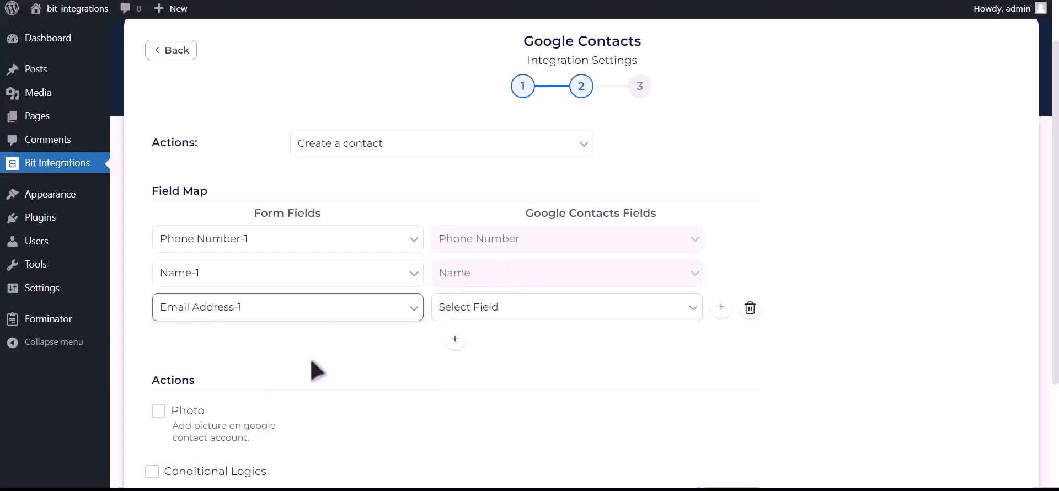
click(504, 317)
click(465, 408)
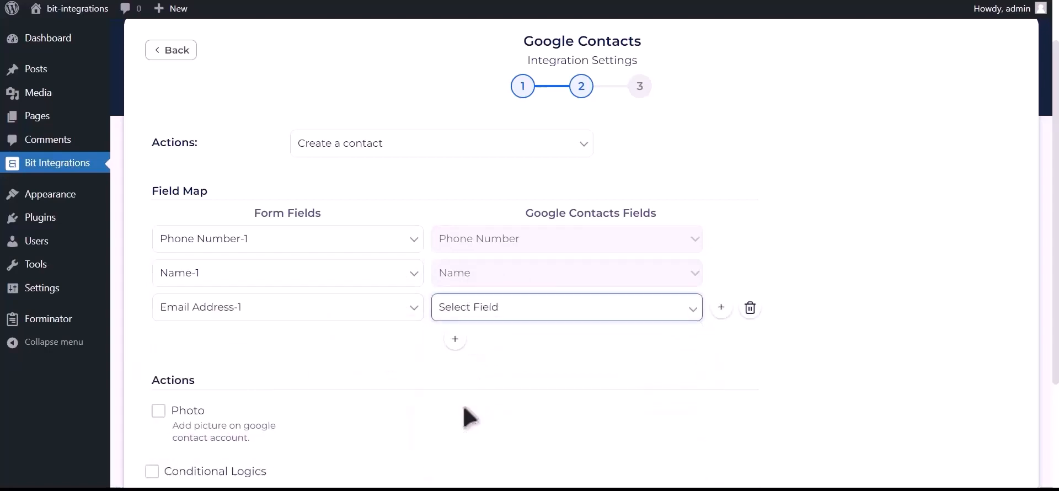
scroll(428, 371, down, 2)
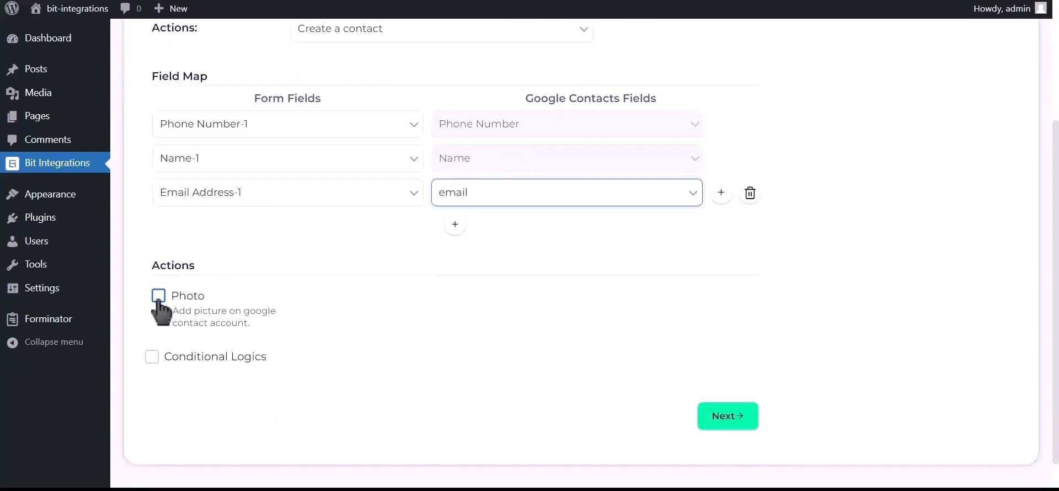
- Enable Photo and set Upload file-1 as the contact's picture source
click(158, 298)
click(492, 254)
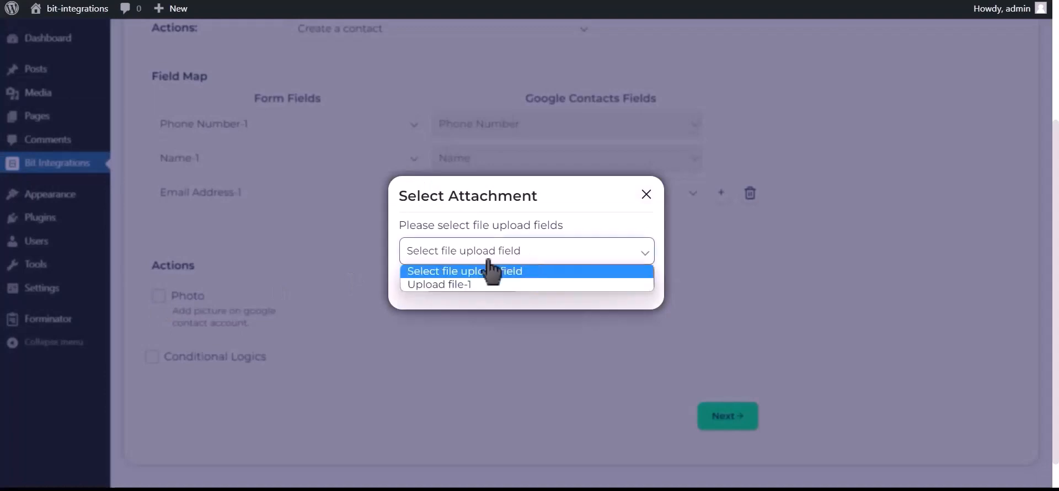
click(472, 285)
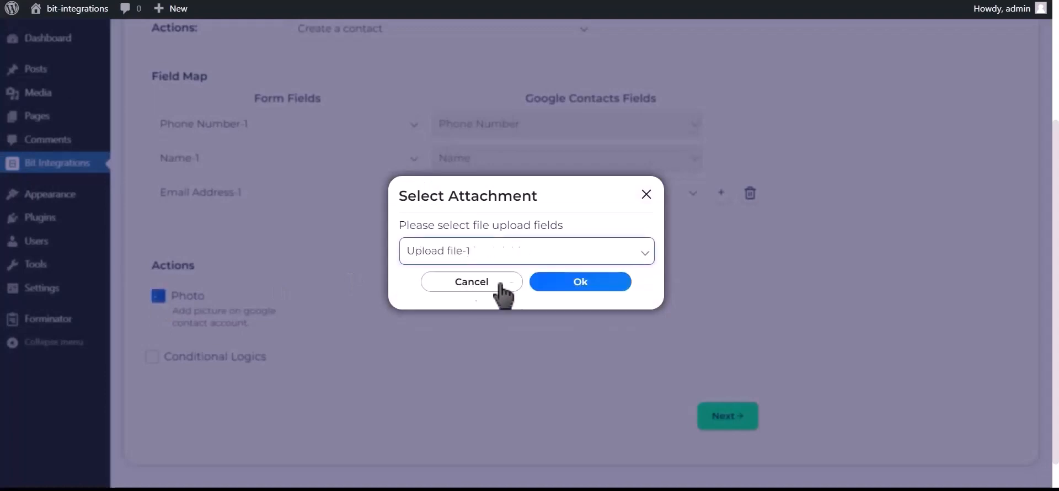
click(590, 283)
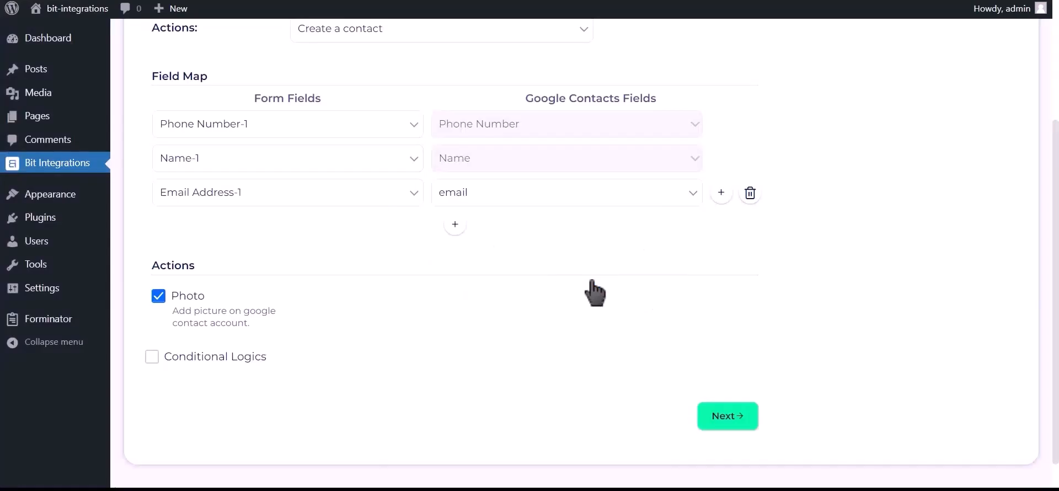
- Leave Conditional Logics off, then finish and save the integration
click(230, 360)
scroll(231, 359, down, 2)
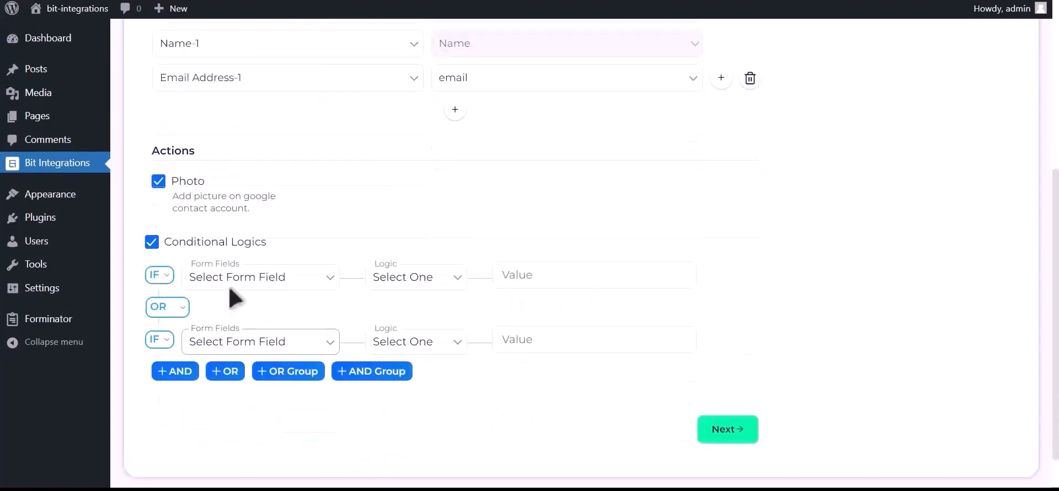
click(233, 242)
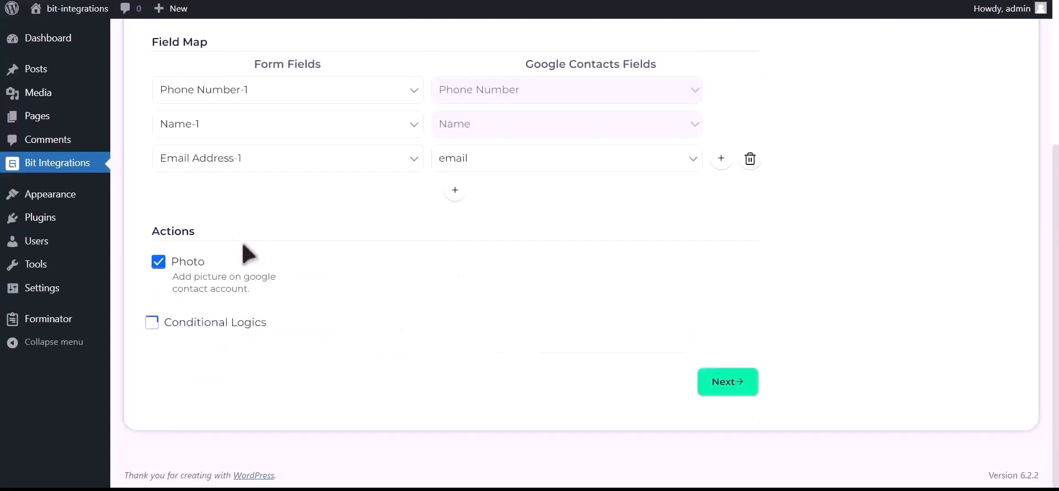
click(736, 387)
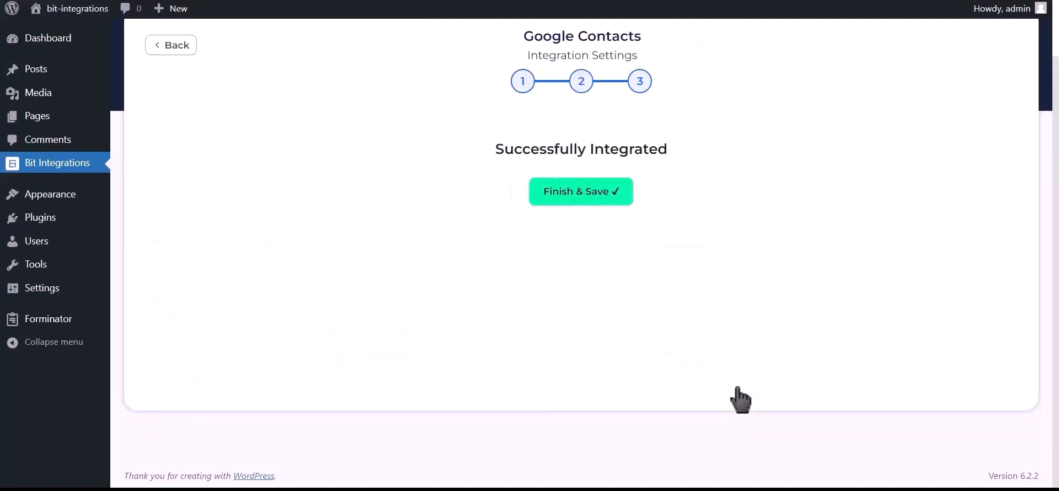
click(590, 209)
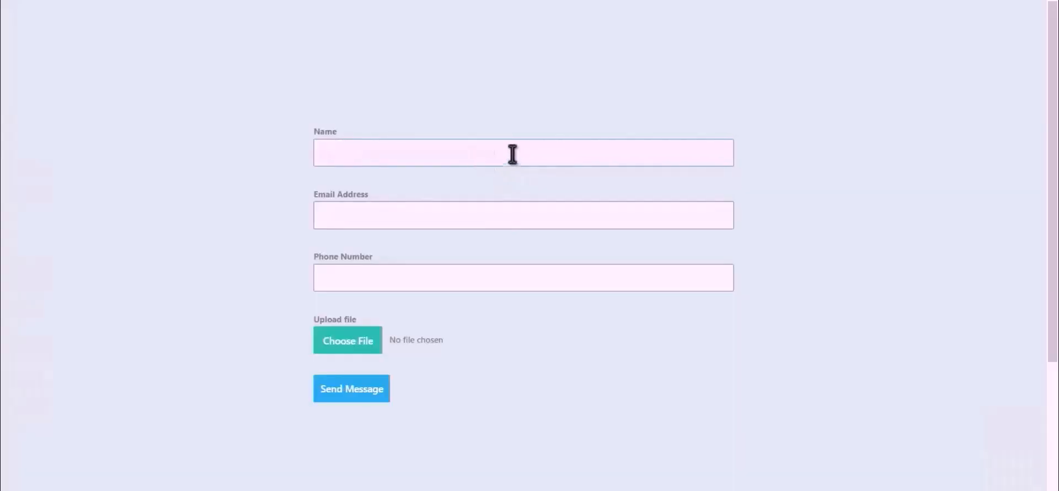
- Fill the form with name 'Bit Integration', the support e-mail address and a phone number
text(Bit Integrations)
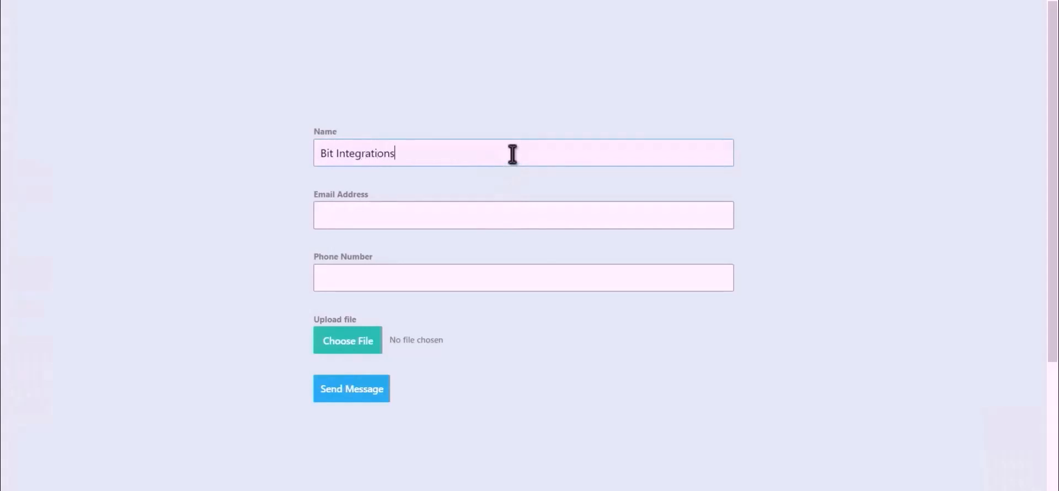
click(513, 211)
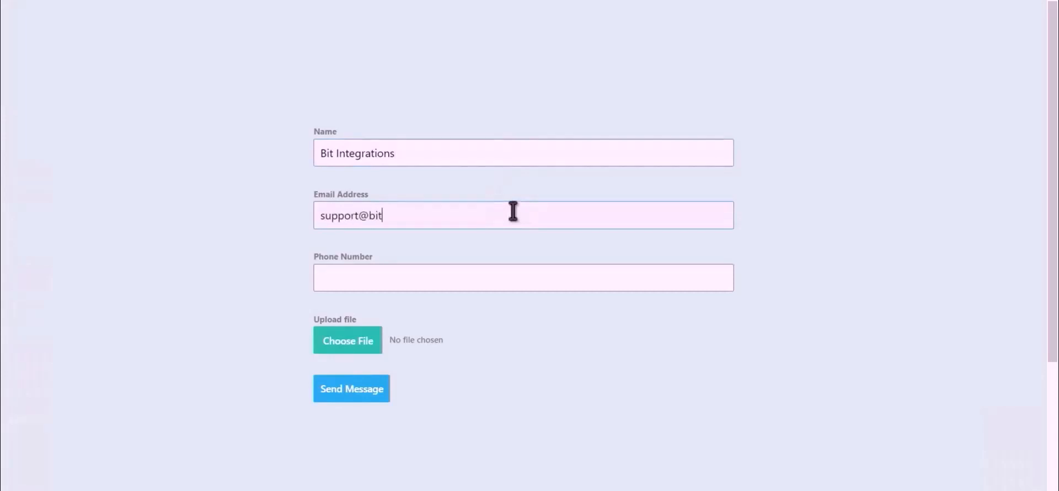
click(462, 282)
text(444555)
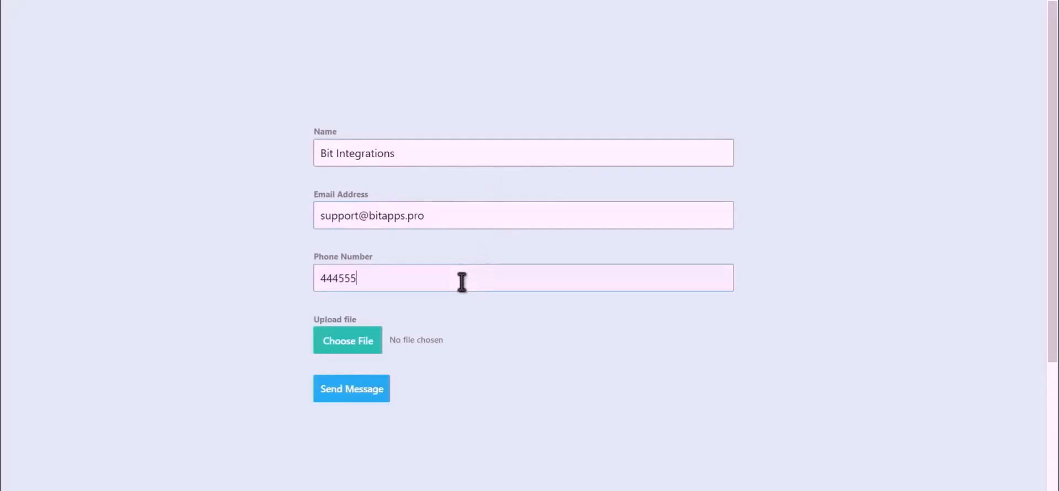
text(666)
- Attach the Bit Integrations.png image and submit the form
click(333, 349)
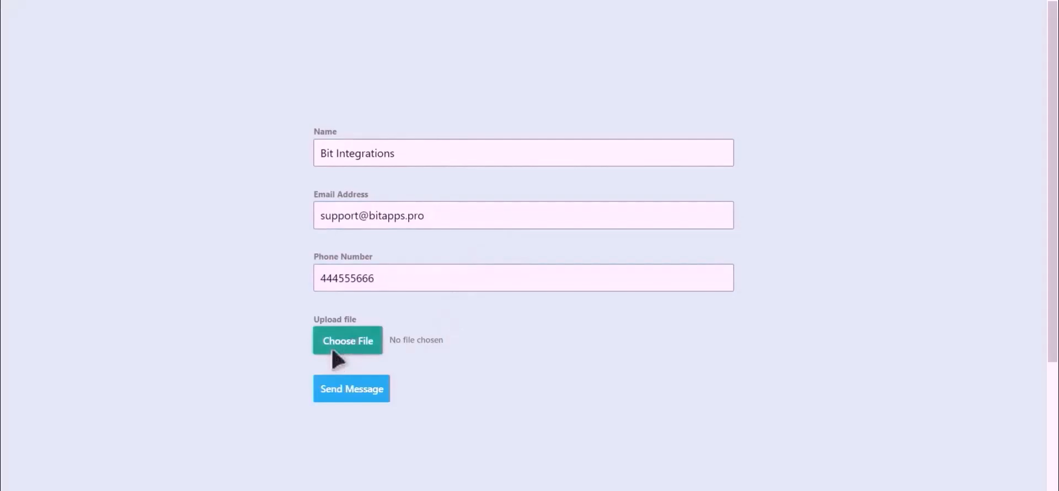
click(333, 351)
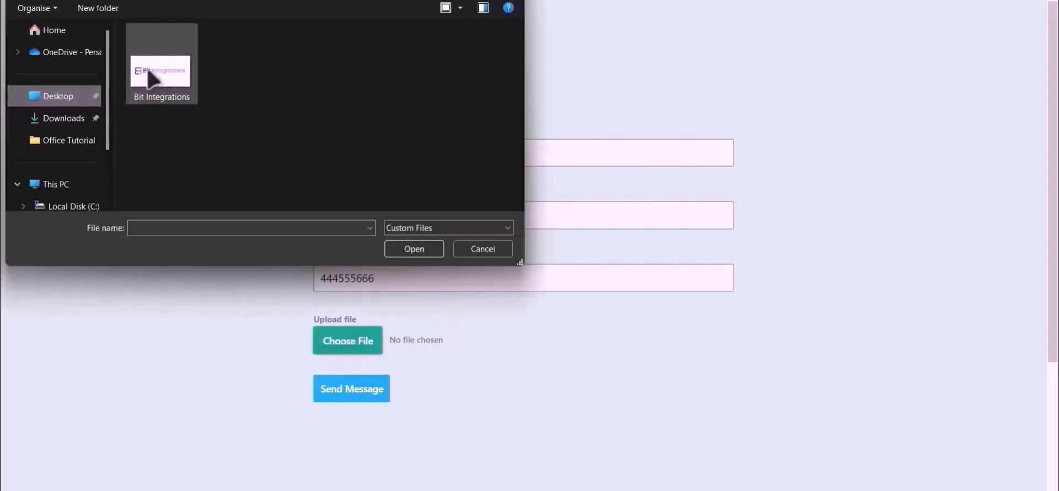
double_click(150, 69)
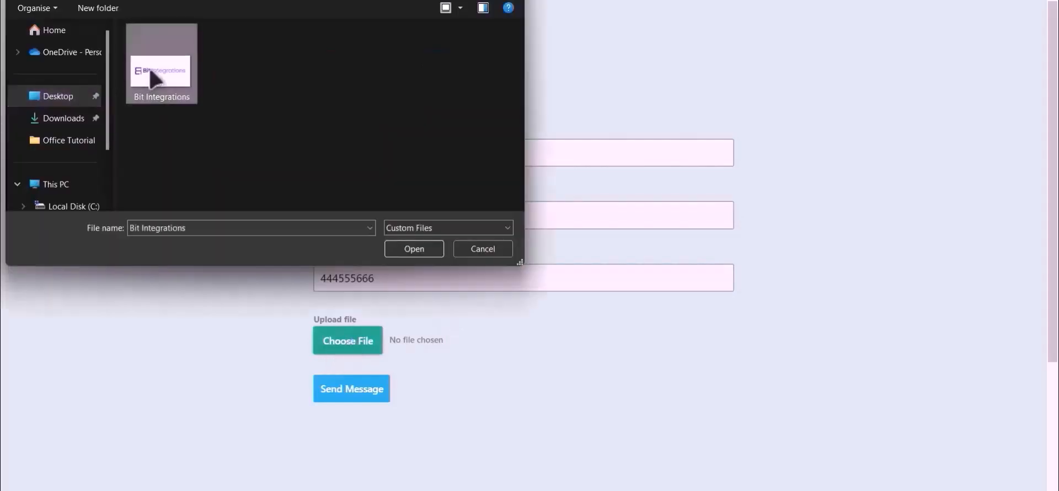
click(351, 391)
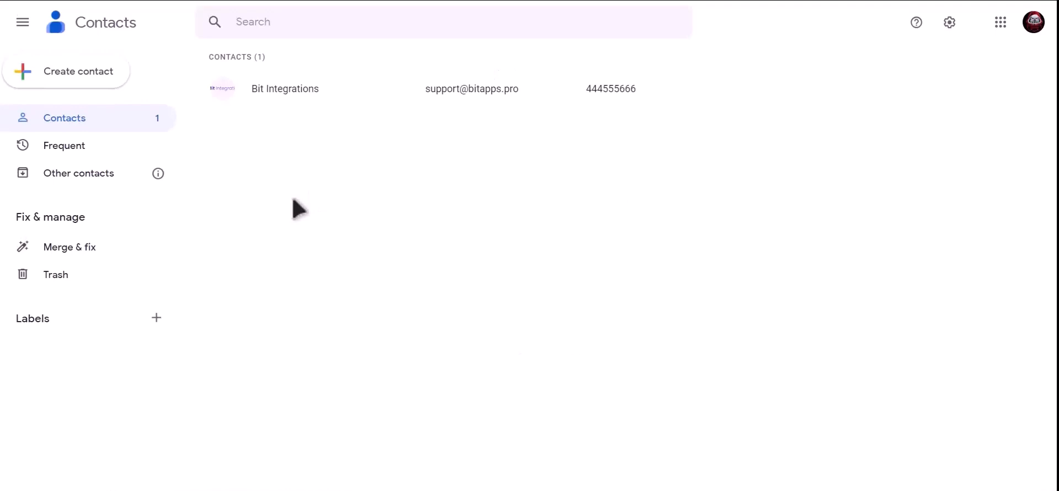
- Open the Bit Integrations contact to view its photo, email and phone
click(331, 89)
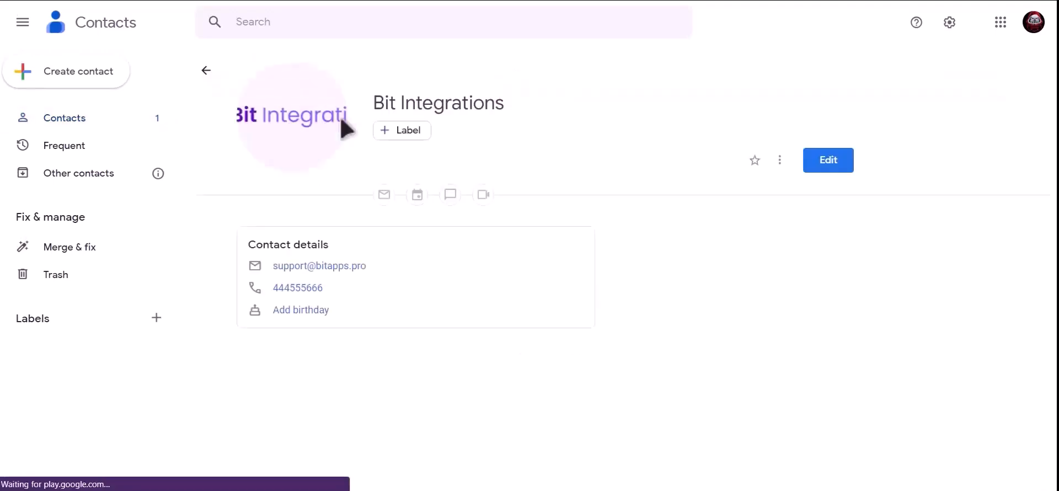